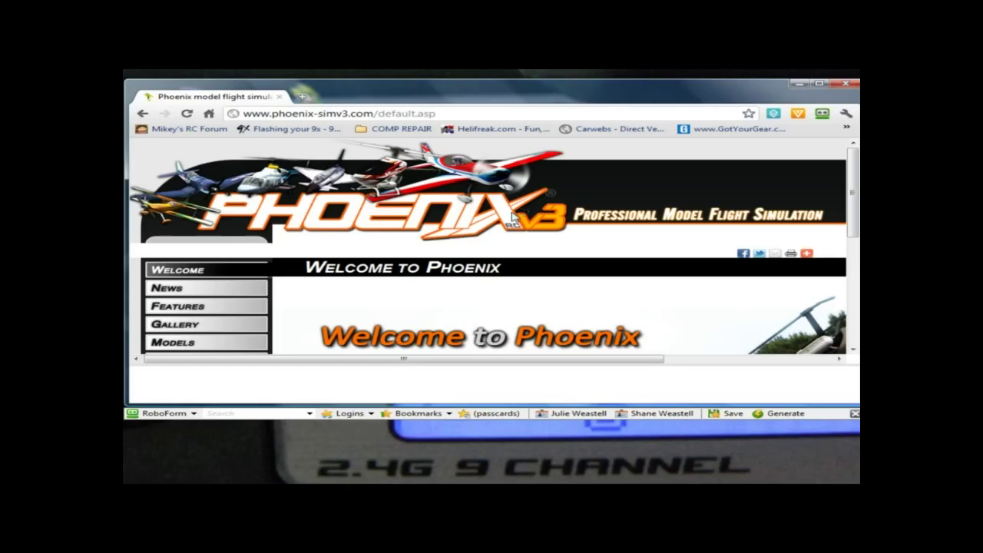
- Open the Downloads page of the Phoenix website, locate the "Any version to 3.0 update" download, and close the browser
key(ctrl+shift+i)
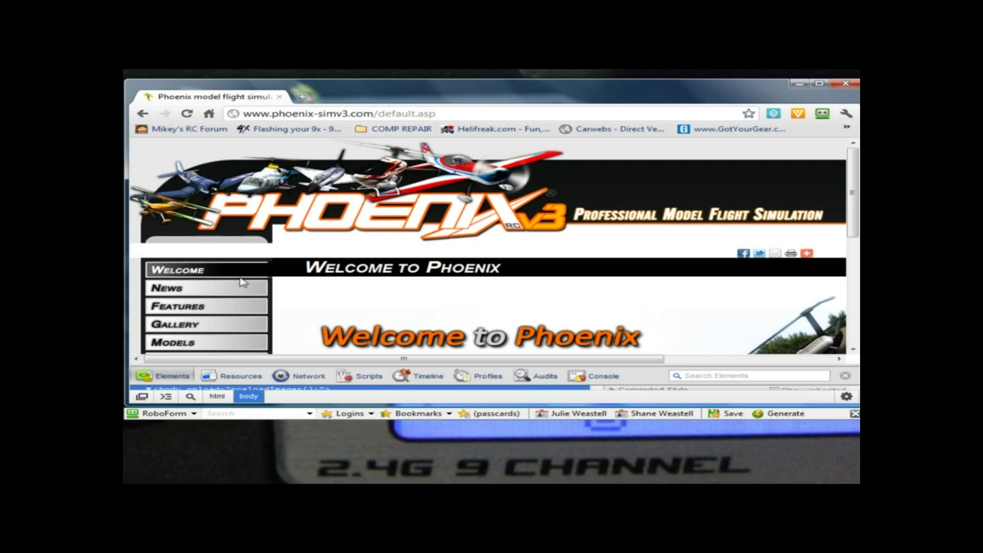
scroll(246, 282, down, 2)
click(210, 269)
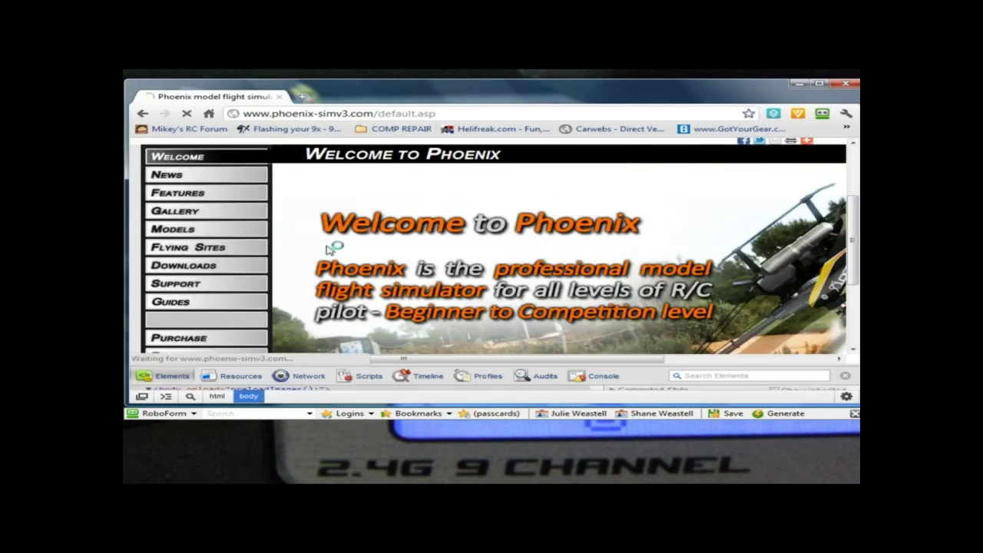
scroll(499, 261, down, 1)
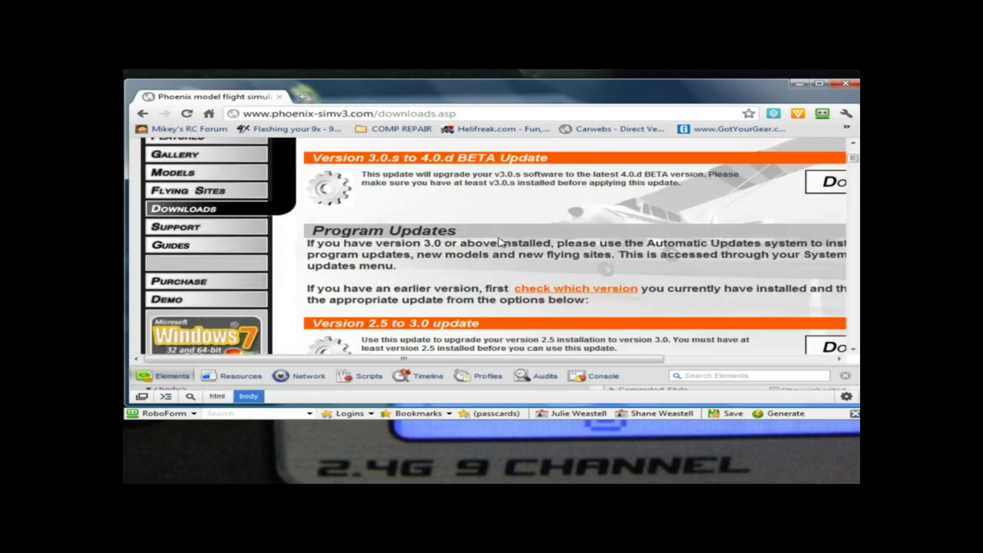
scroll(499, 242, down, 3)
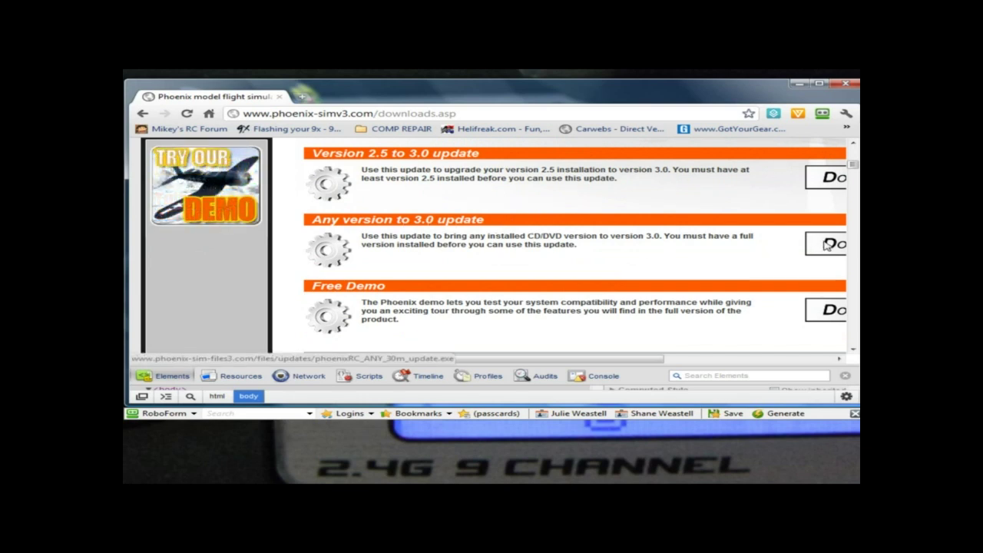
drag(827, 244, 691, 236)
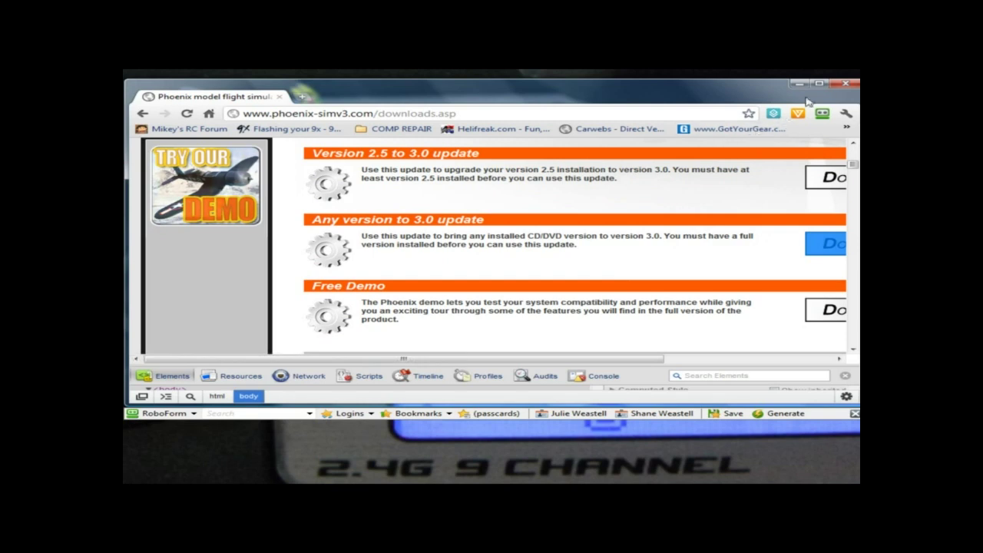
click(845, 87)
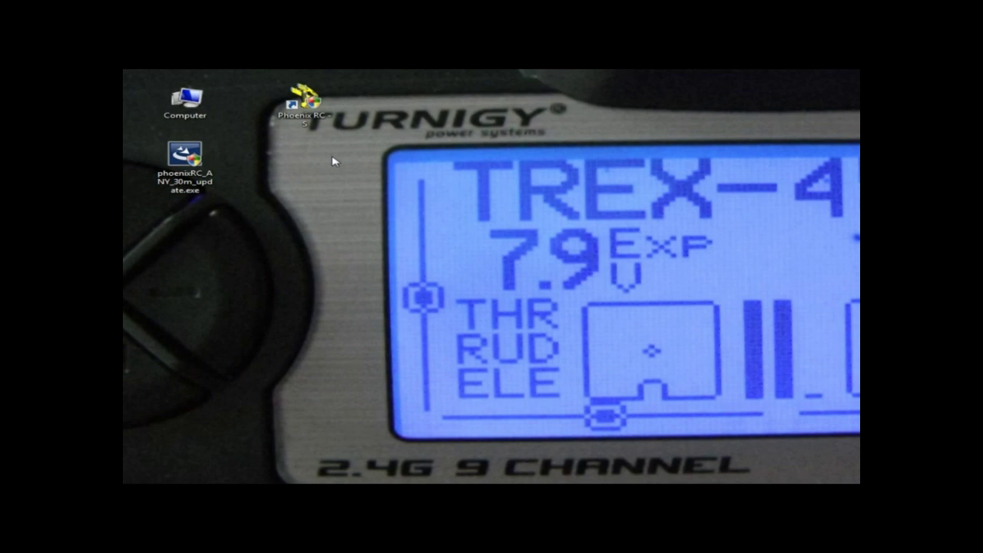
- Copy the PhoenixRC folder from Program Files on the C: drive
click(207, 175)
double_click(188, 108)
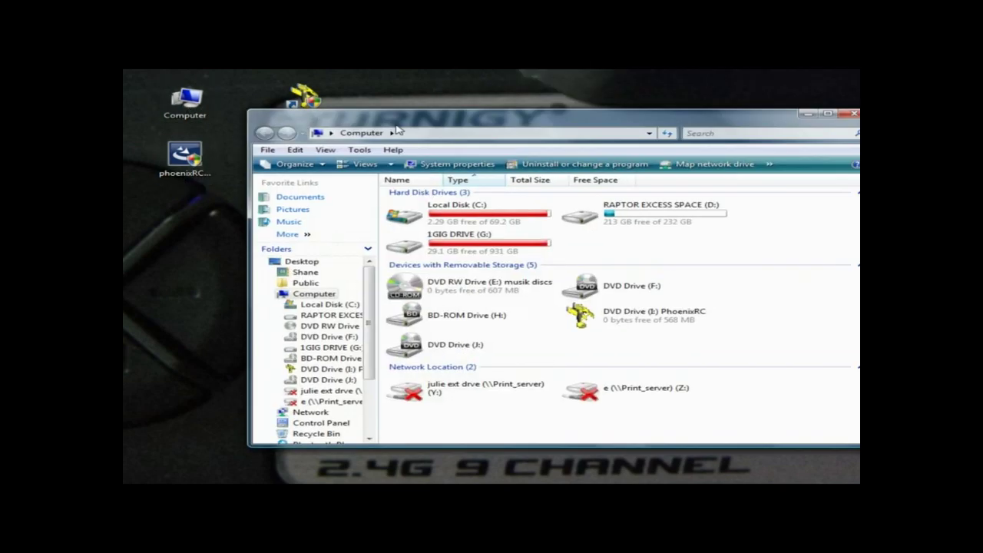
double_click(444, 225)
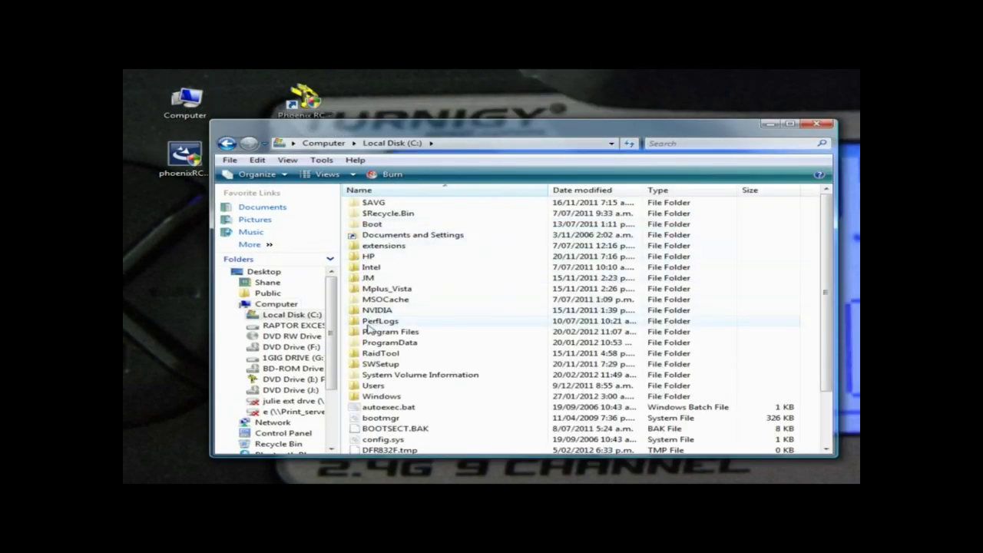
double_click(376, 336)
scroll(401, 312, down, 6)
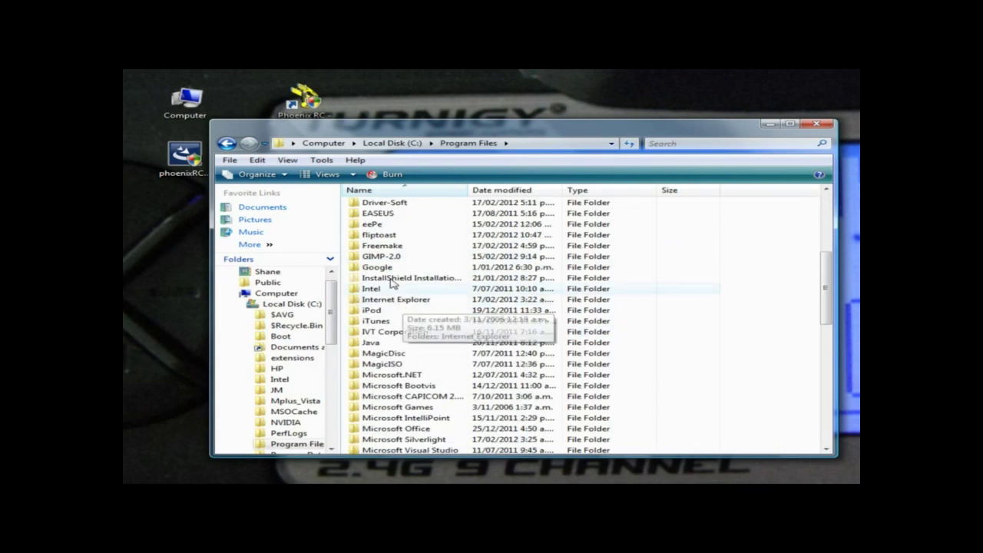
scroll(394, 281, down, 12)
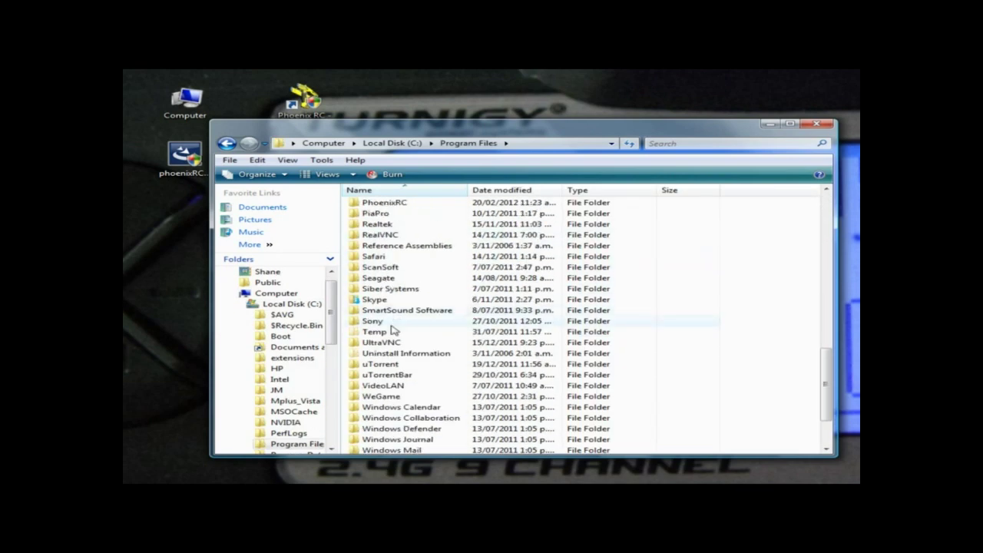
click(376, 205)
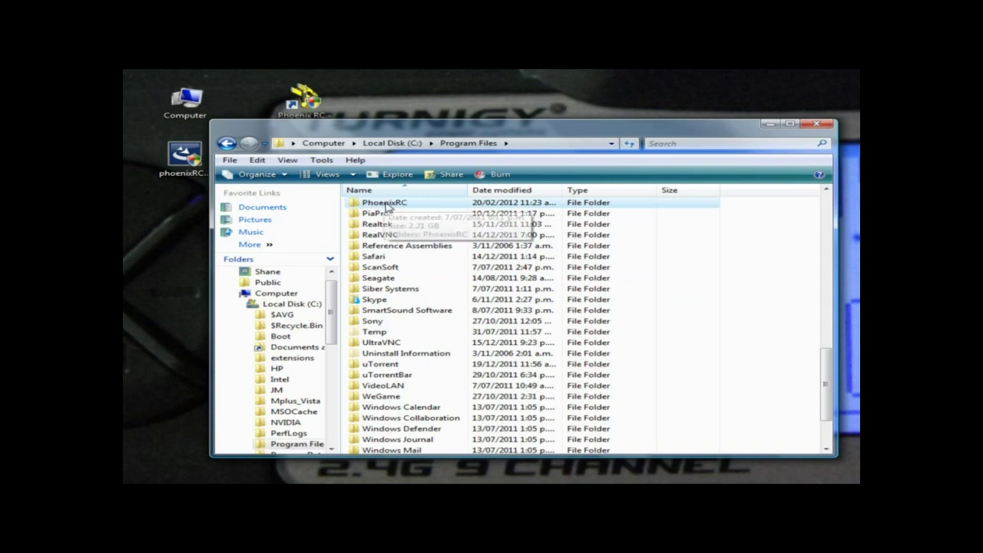
right_click(386, 204)
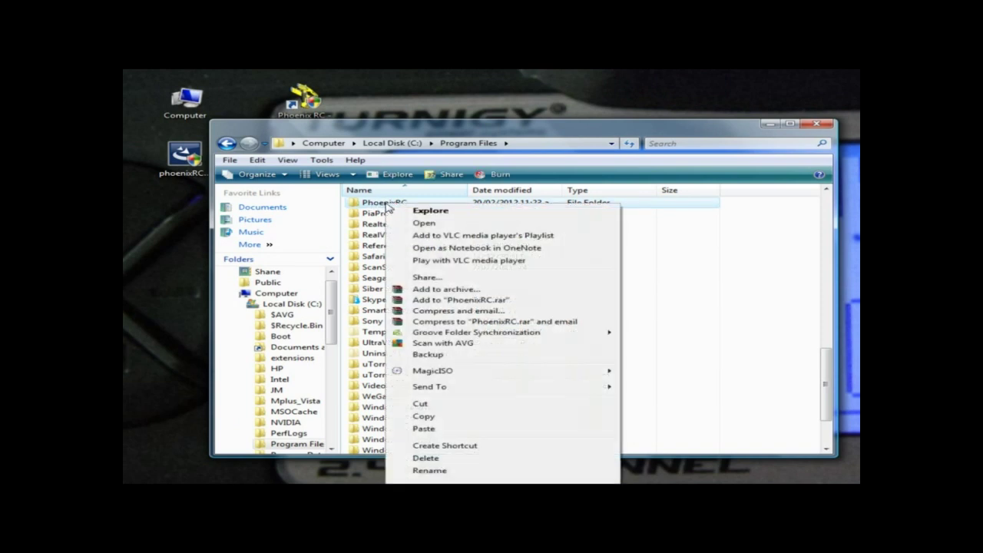
click(430, 418)
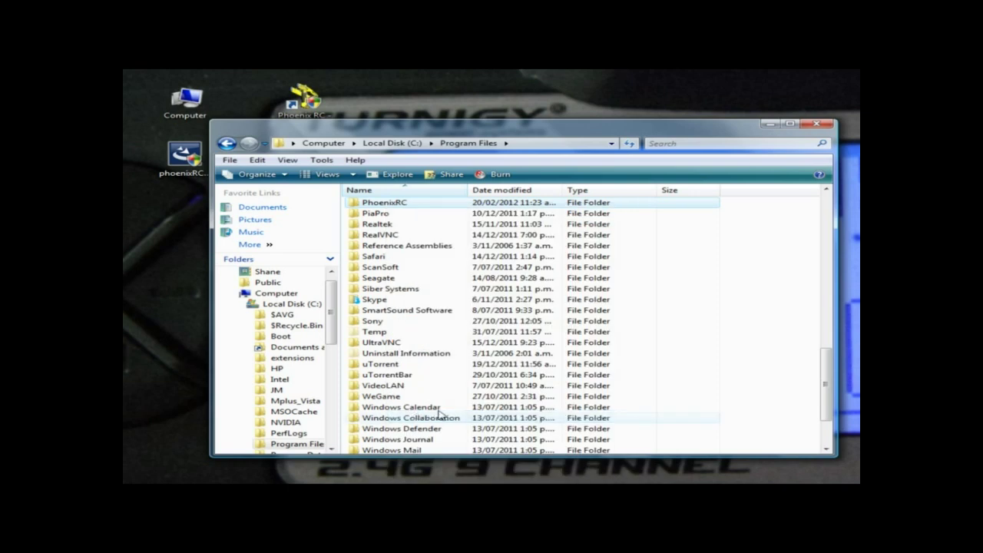
- Paste the PhoenixRC folder into Program Files on the D: drive, check its contents, and minimise the window
click(228, 145)
click(228, 144)
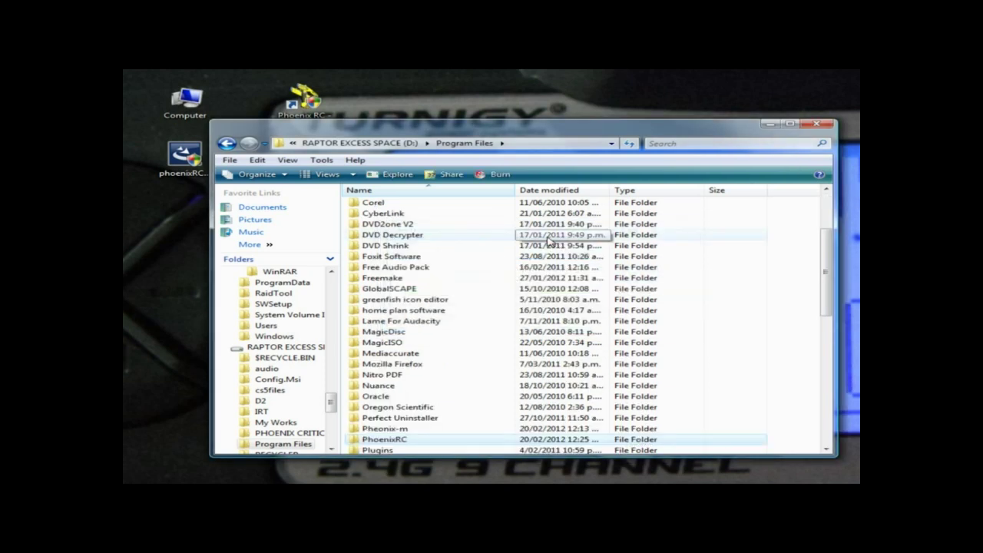
scroll(445, 345, down, 1)
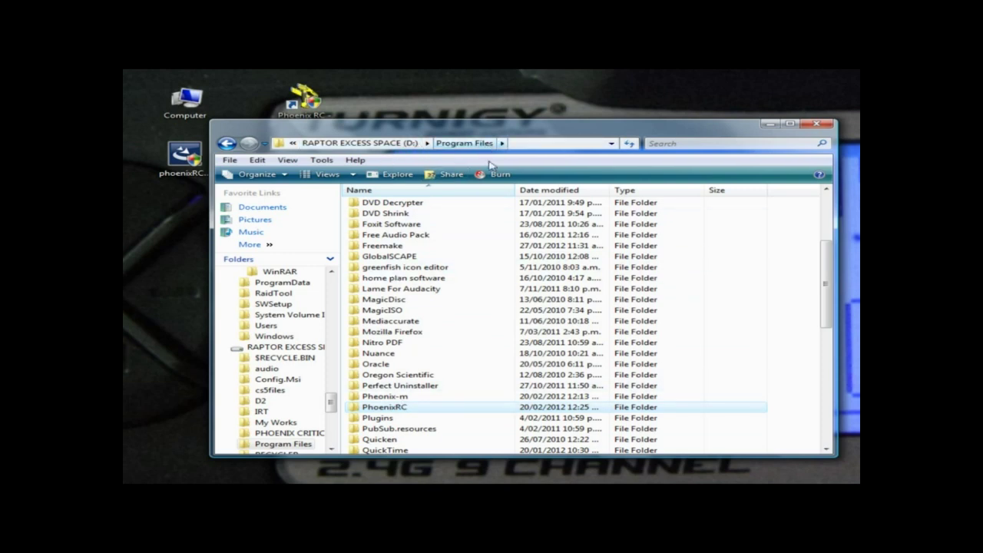
double_click(393, 411)
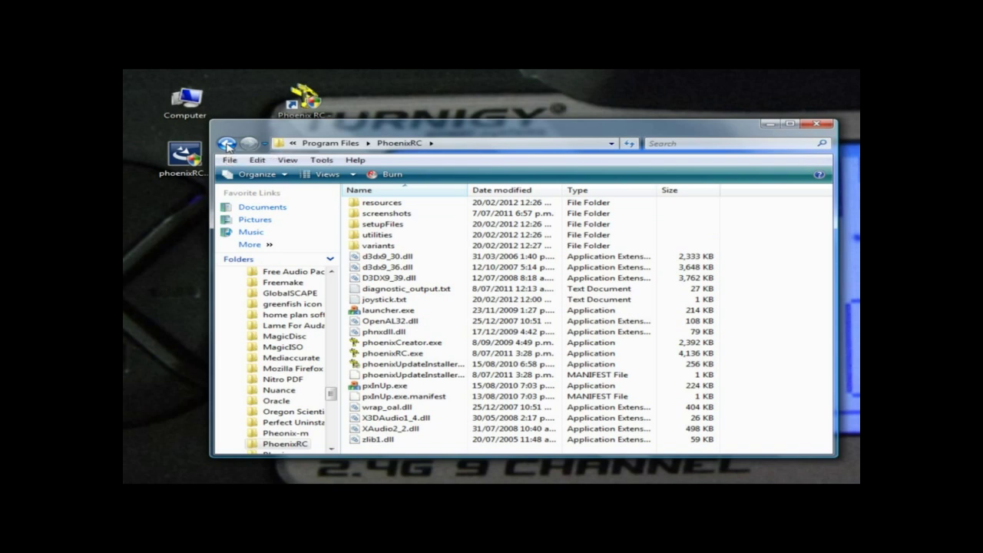
click(228, 145)
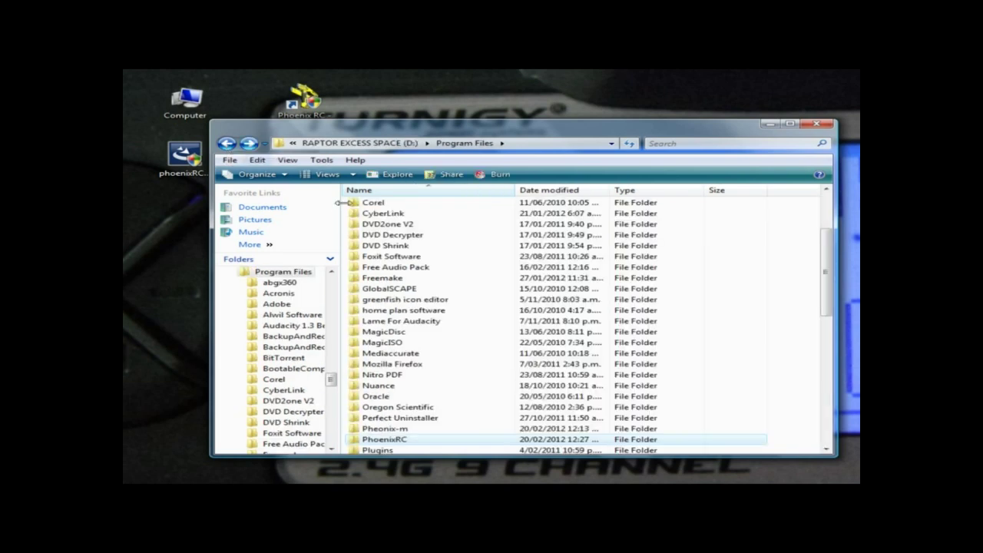
click(770, 125)
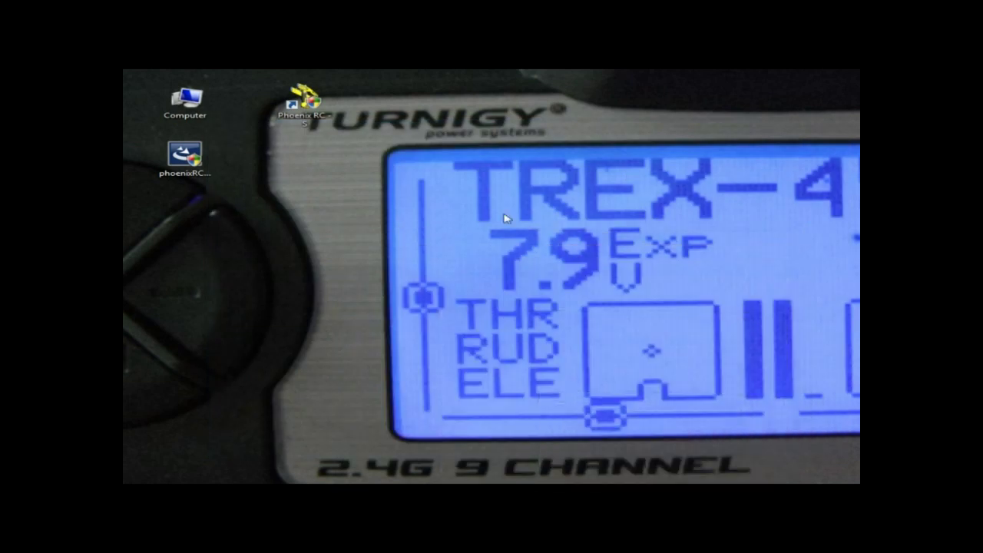
- Run the phoenixRC_ANY_30m_update.exe installer from the desktop and advance through the welcome and readme pages to the destination folder page
click(188, 158)
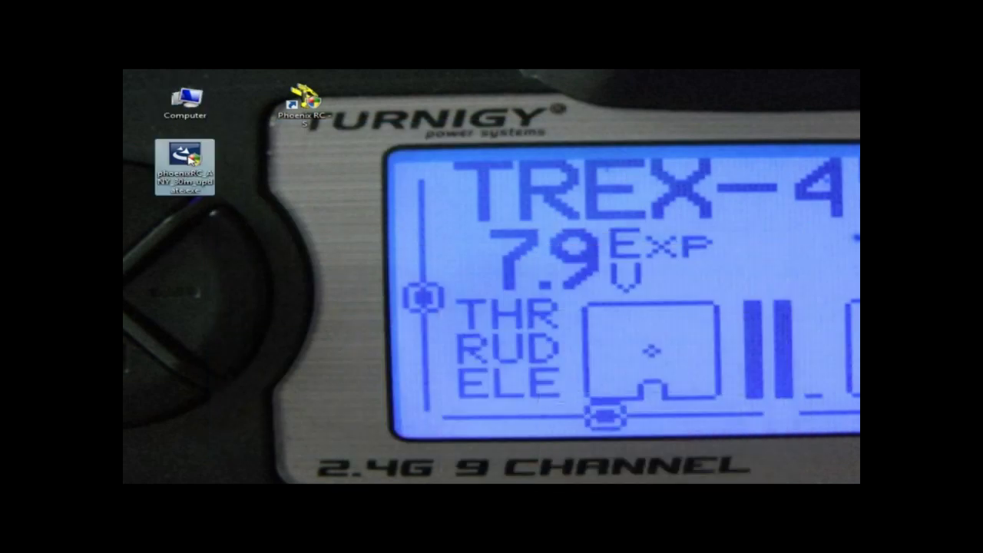
double_click(192, 153)
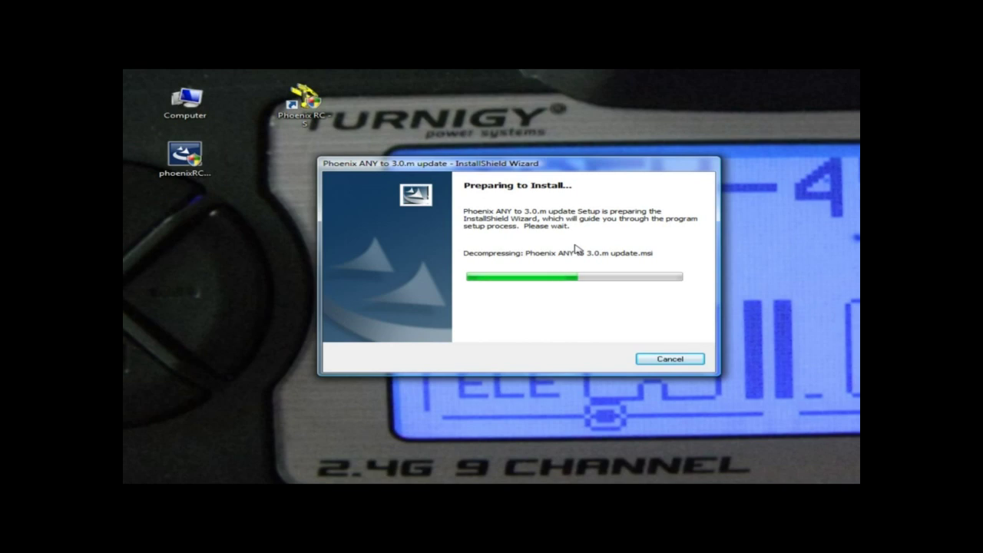
drag(565, 169, 548, 175)
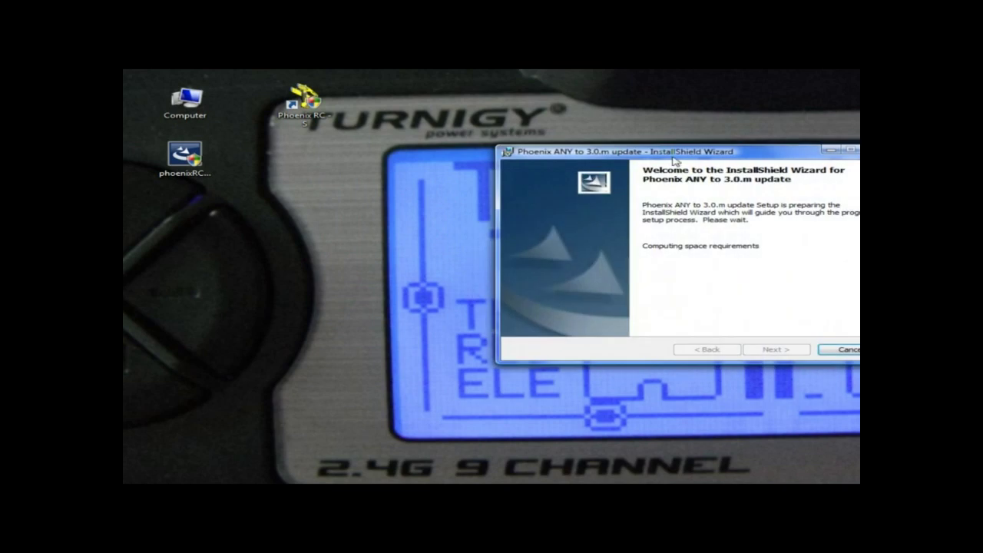
drag(652, 151, 495, 155)
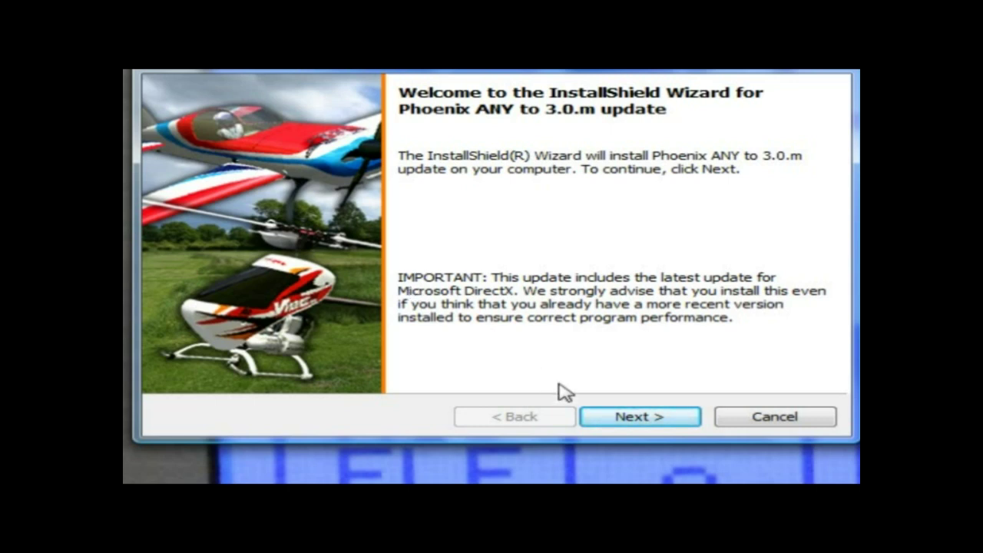
click(626, 419)
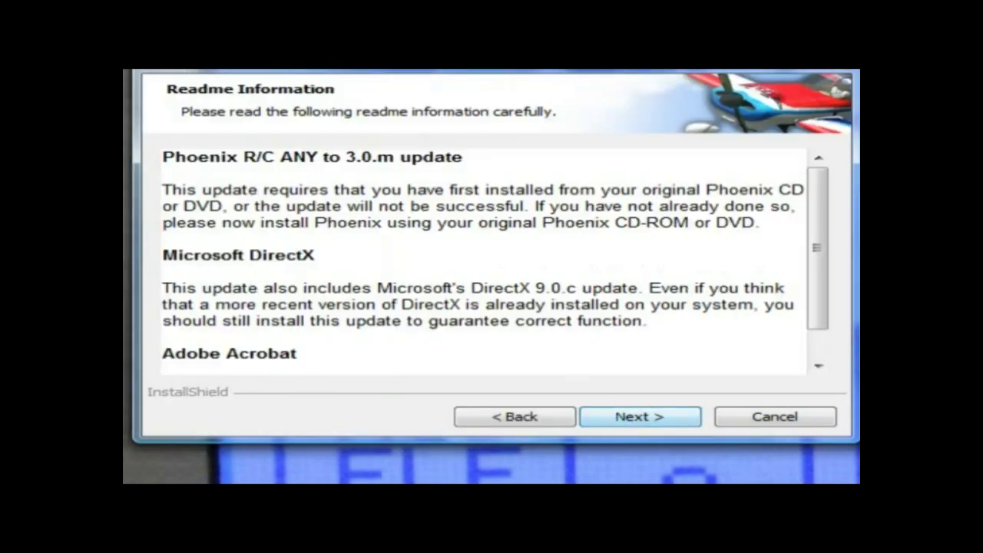
click(633, 428)
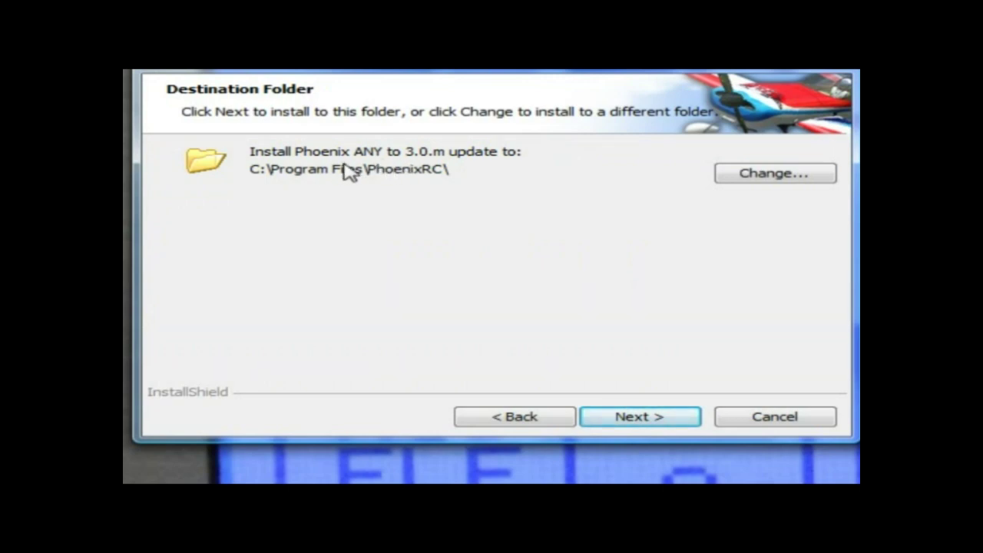
- Open the installer's destination folder for changing and set its path to d:\Program Files\PhoenixRC\
click(753, 178)
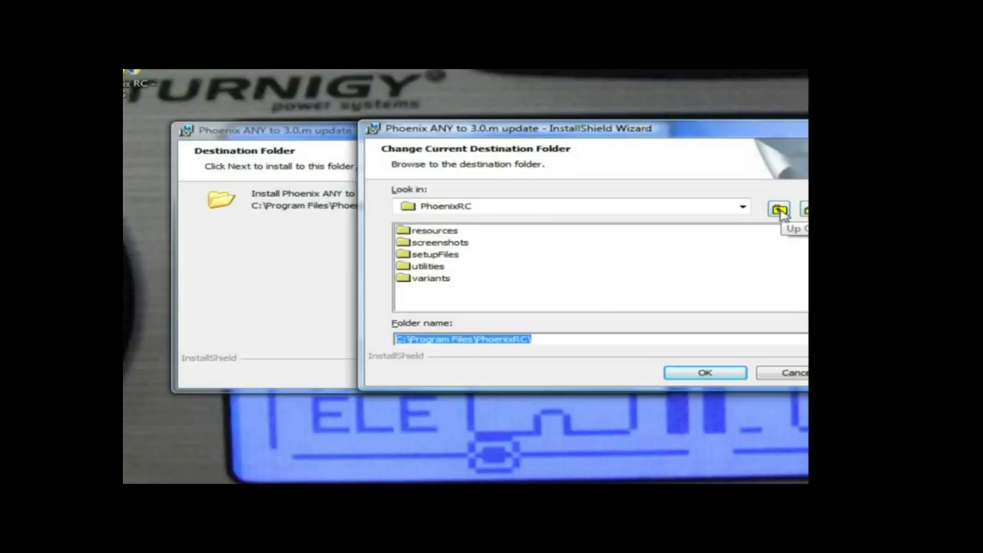
drag(399, 339, 386, 345)
text(d)
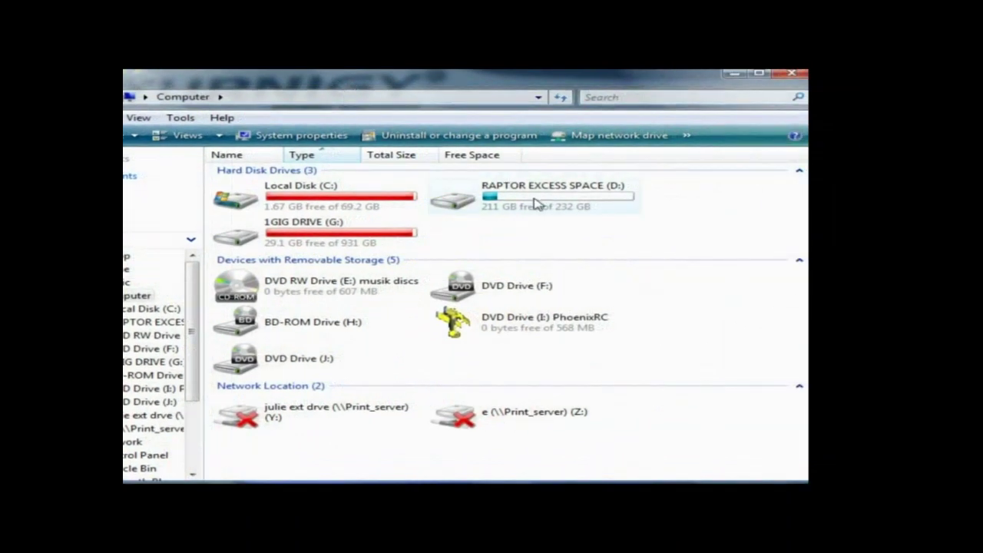
- Open the PhoenixRC folder inside Program Files\Pheonix-m on the D: drive and copy its address
double_click(533, 198)
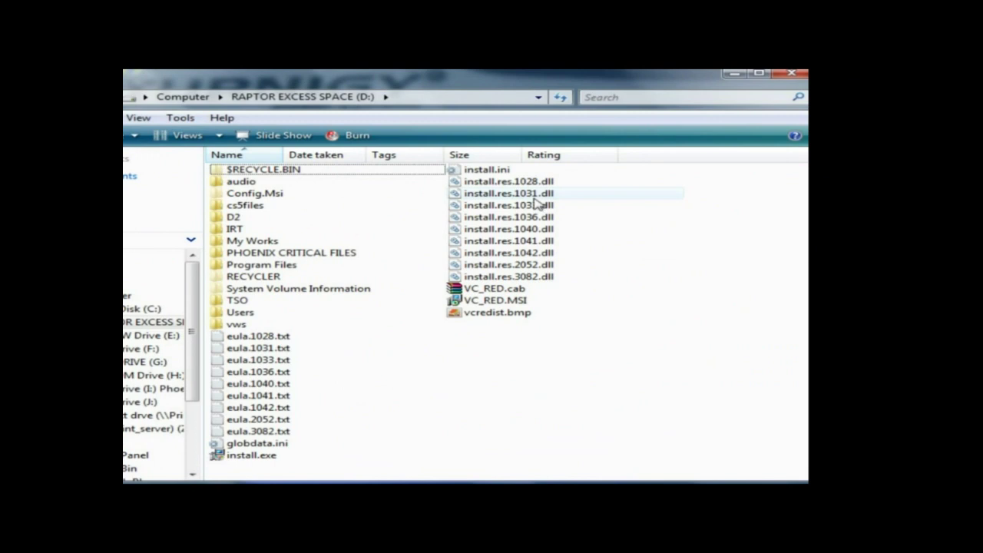
double_click(261, 265)
scroll(344, 284, down, 1)
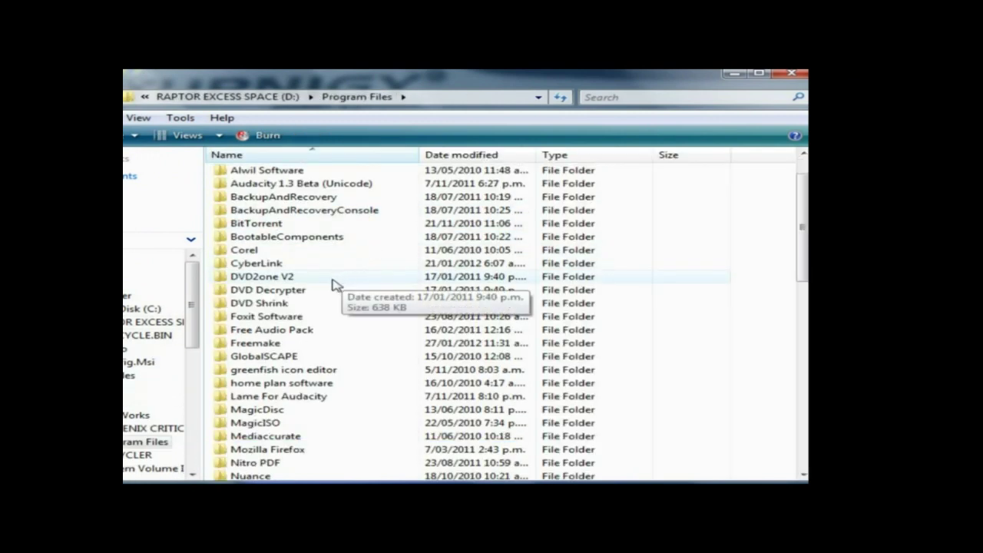
scroll(334, 284, down, 2)
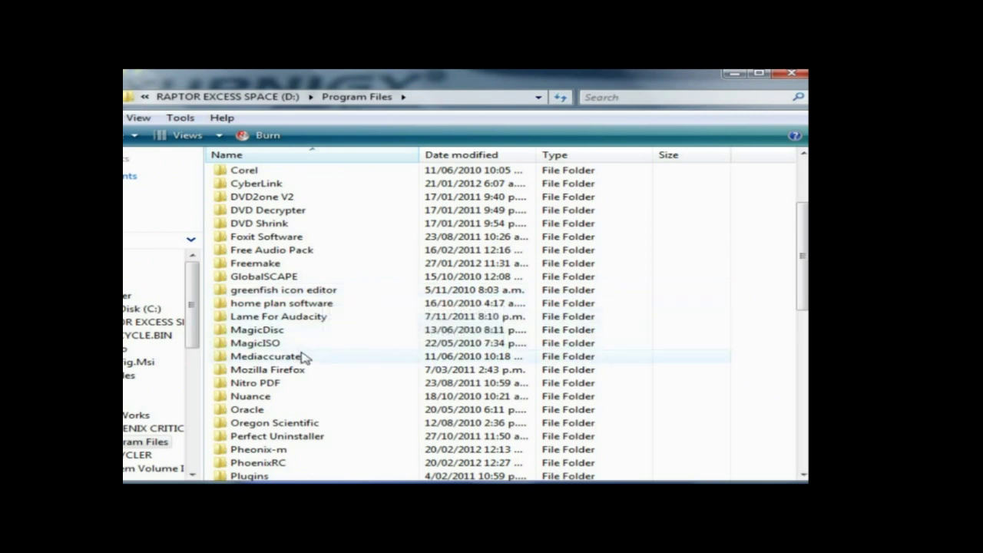
scroll(305, 368, down, 1)
double_click(300, 421)
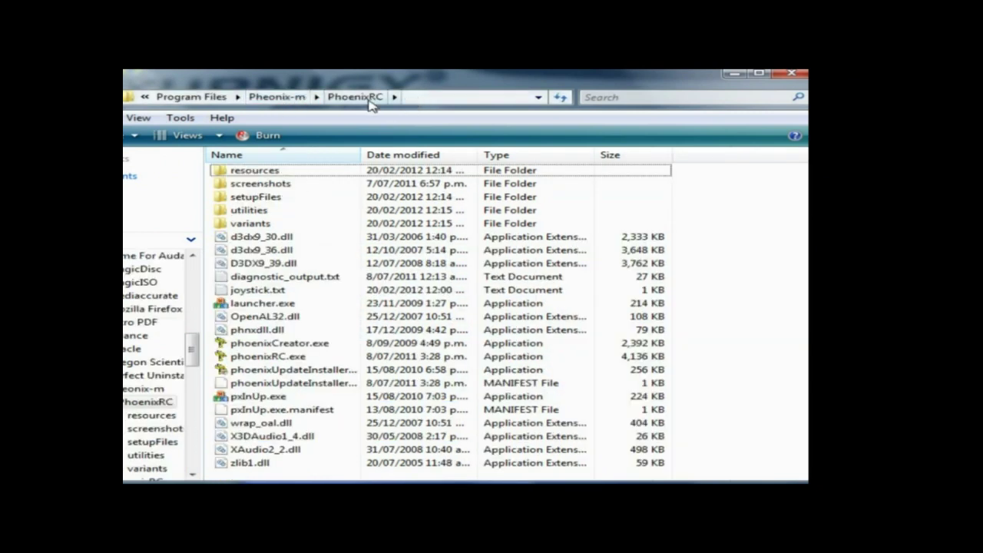
right_click(411, 102)
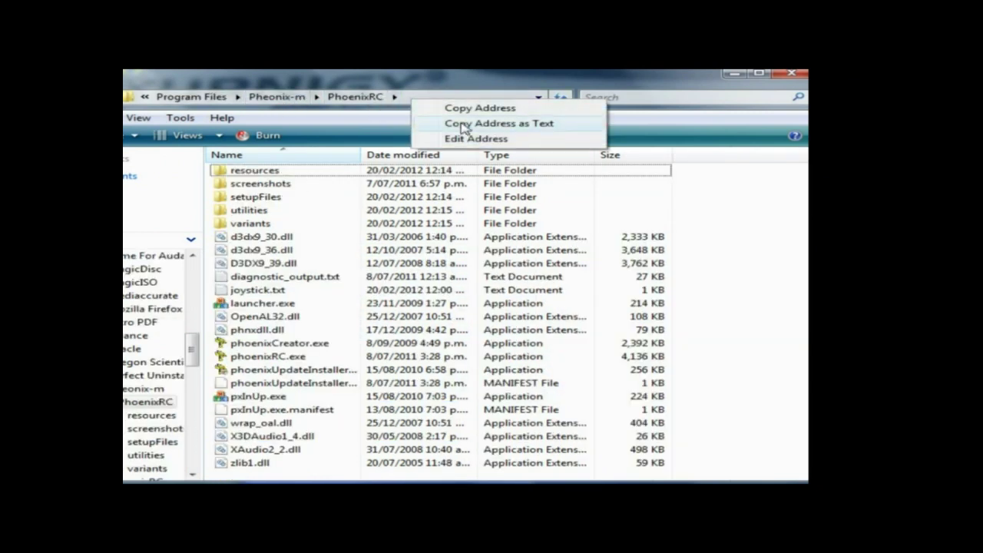
click(461, 108)
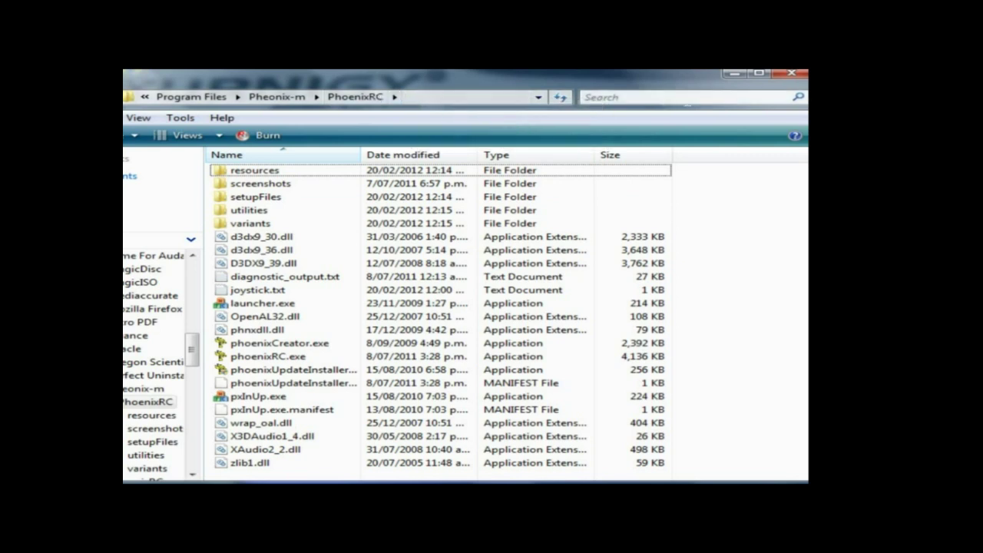
- Replace the installer's destination path with the copied address D:\Program Files\Pheonix-m\PhoenixRC and accept it
click(734, 74)
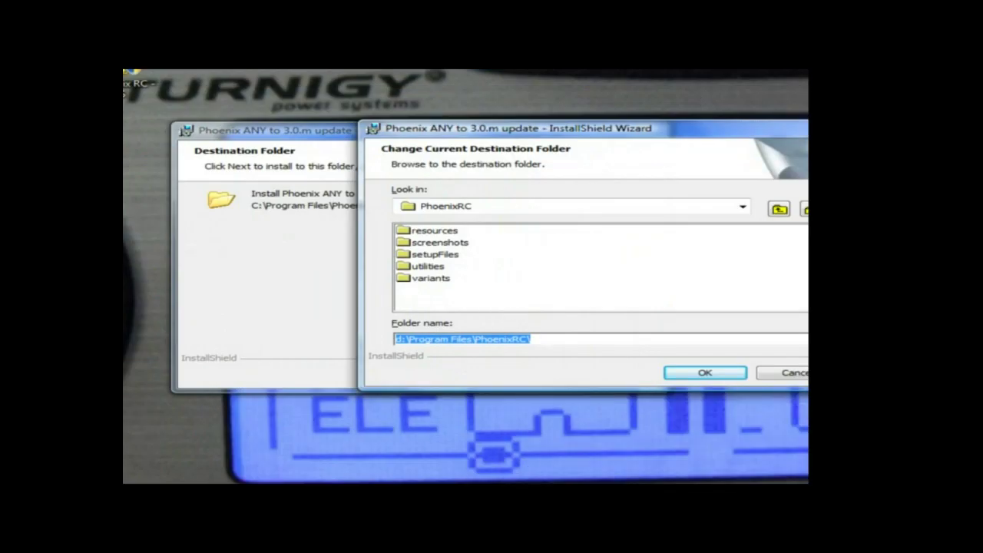
key(ctrl+v)
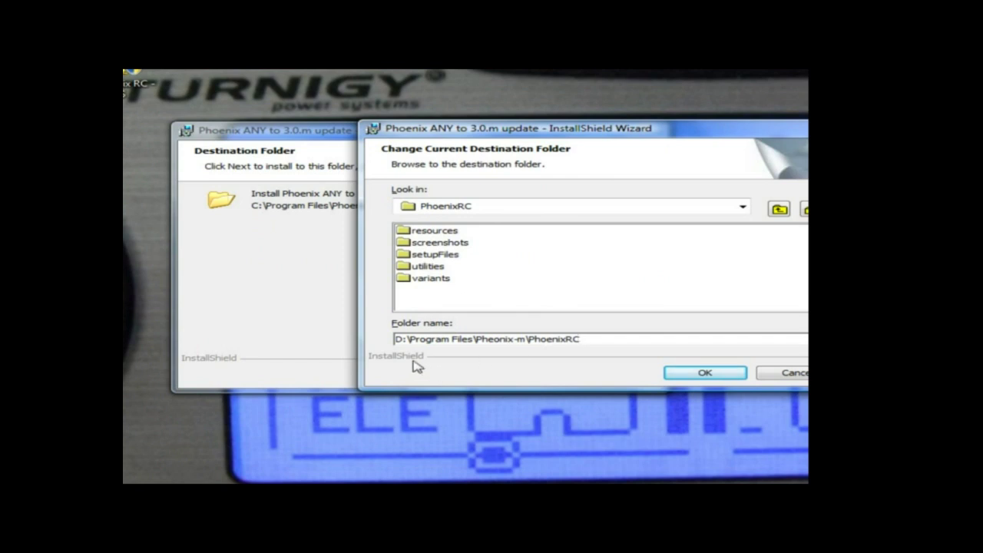
click(698, 372)
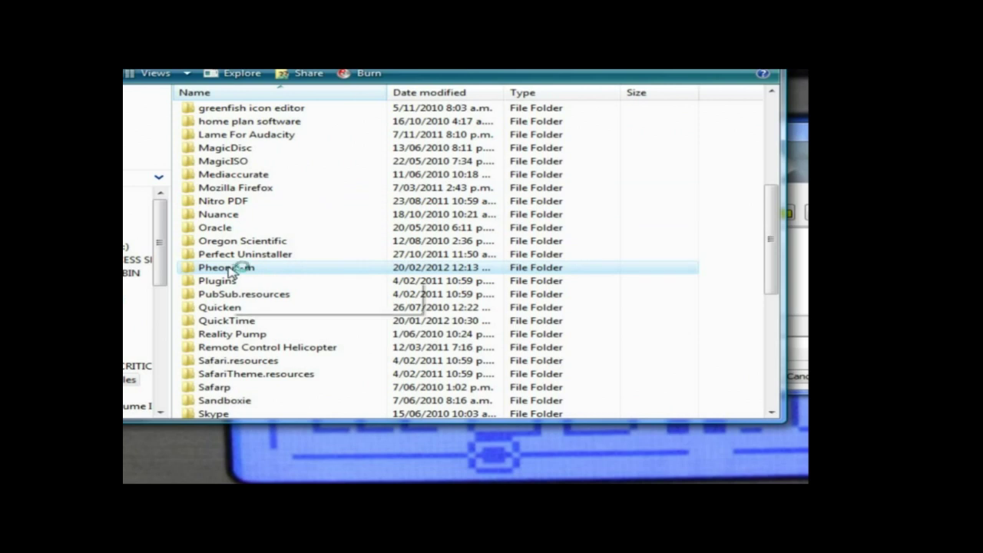
- Accept D:\Program Files\Pheonix-m\PhoenixRC as the destination folder and start installing the Phoenix ANY to 3.0.m update
double_click(230, 266)
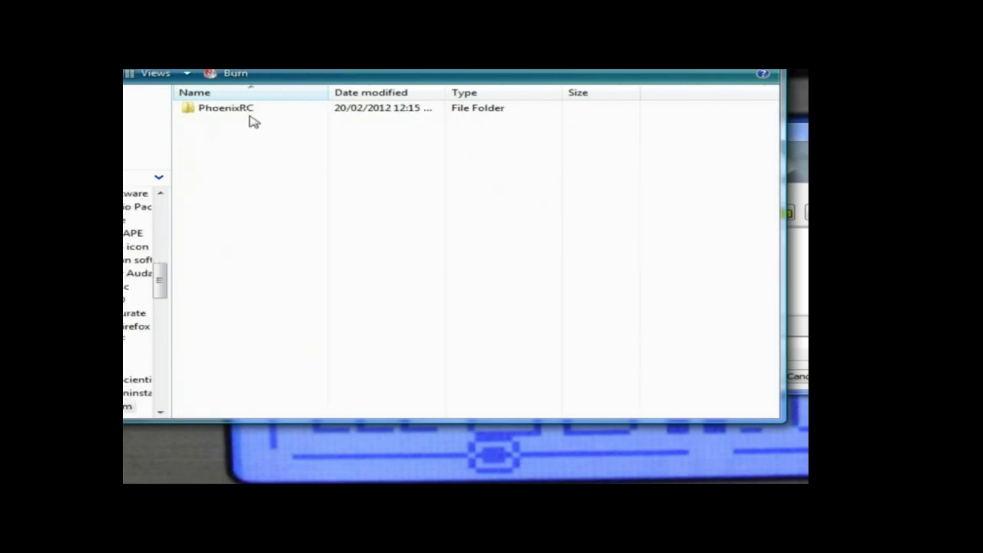
key(BackSpace)
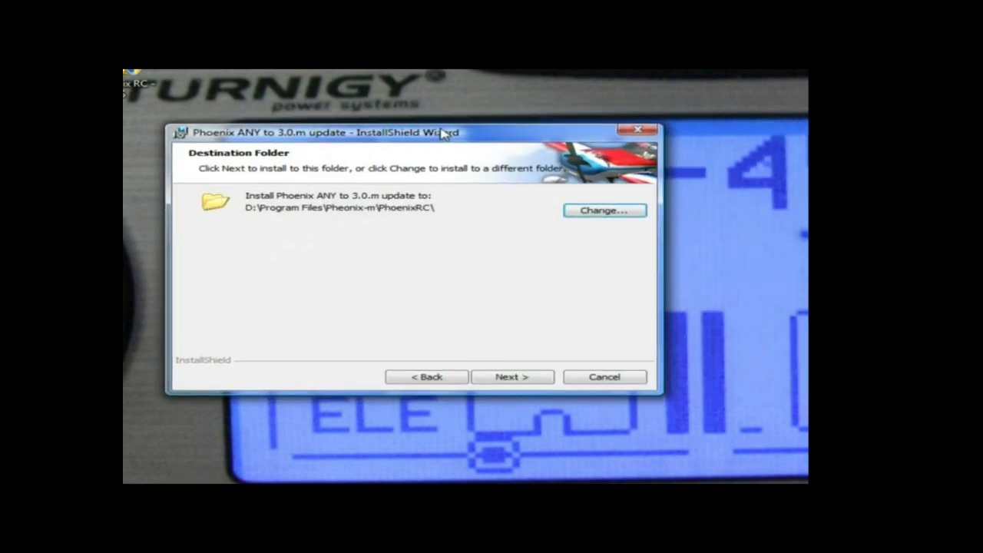
drag(444, 135, 418, 141)
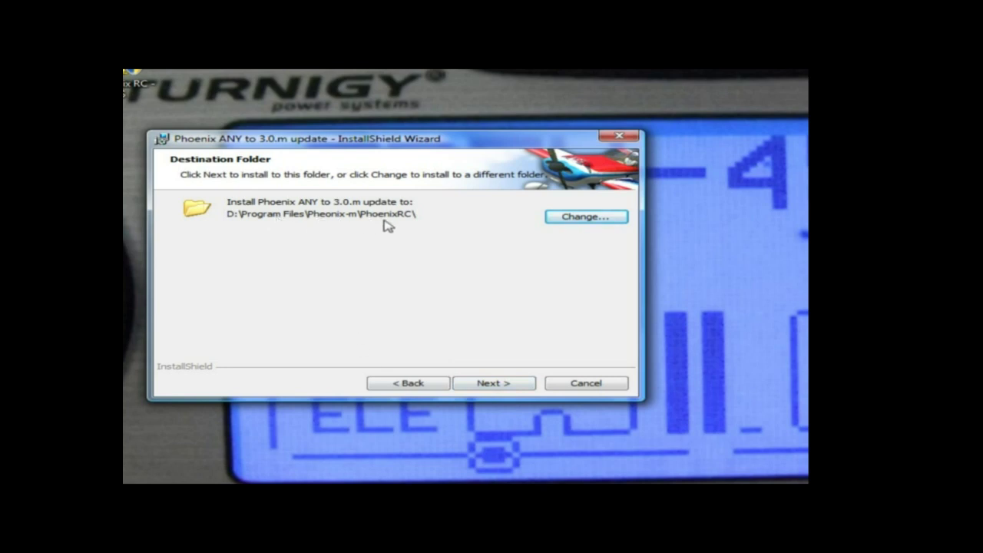
click(497, 386)
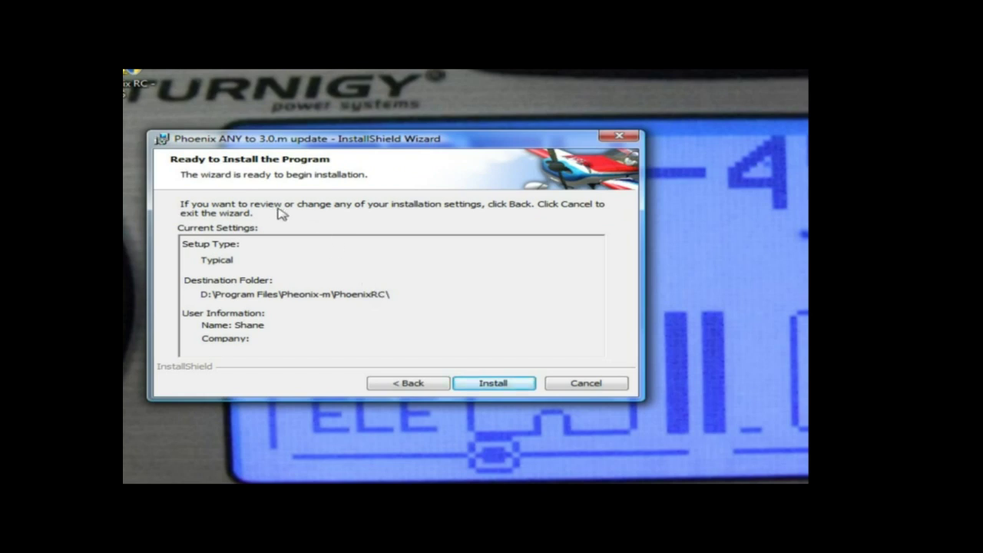
click(491, 385)
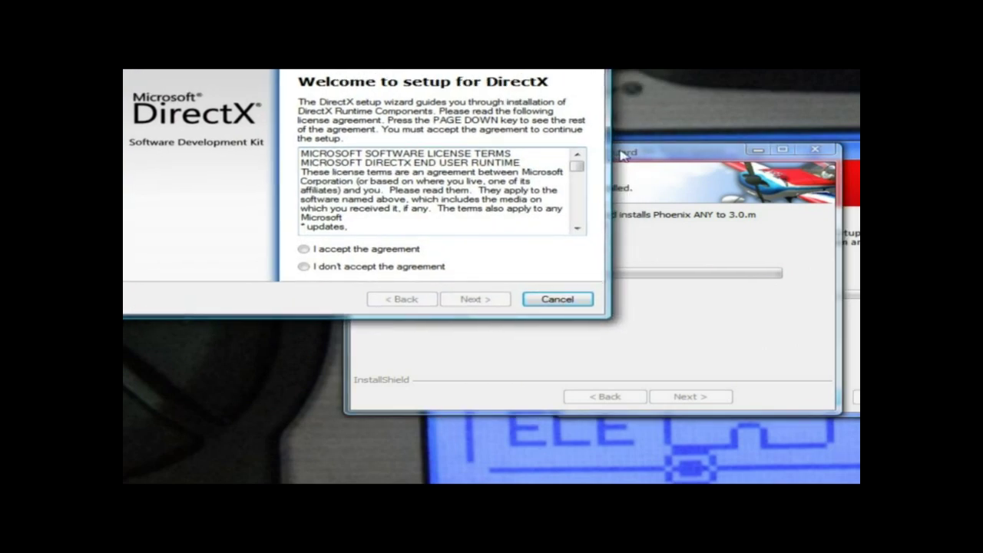
- Complete the DirectX runtime setup, accepting its license agreement, and finish the Phoenix update wizard
click(304, 249)
click(476, 301)
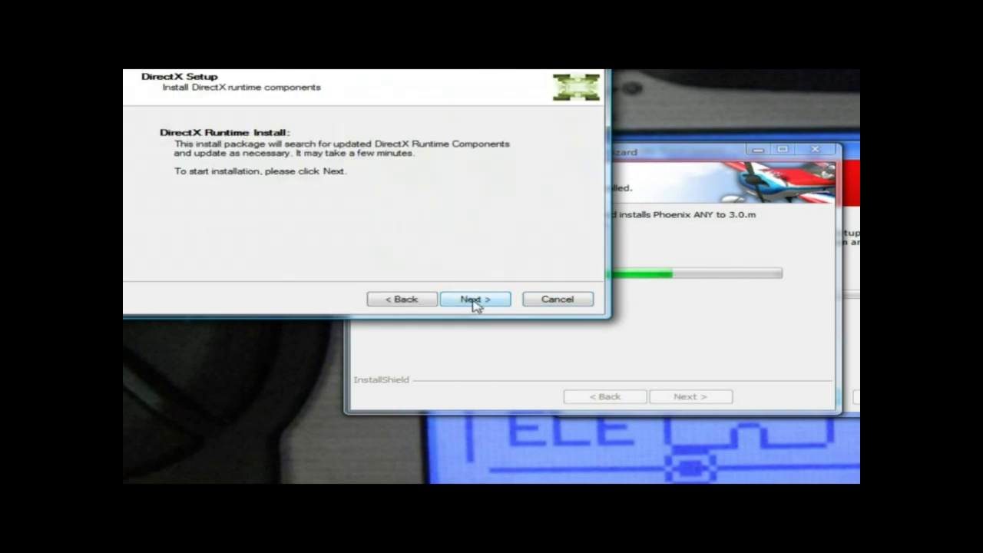
click(476, 300)
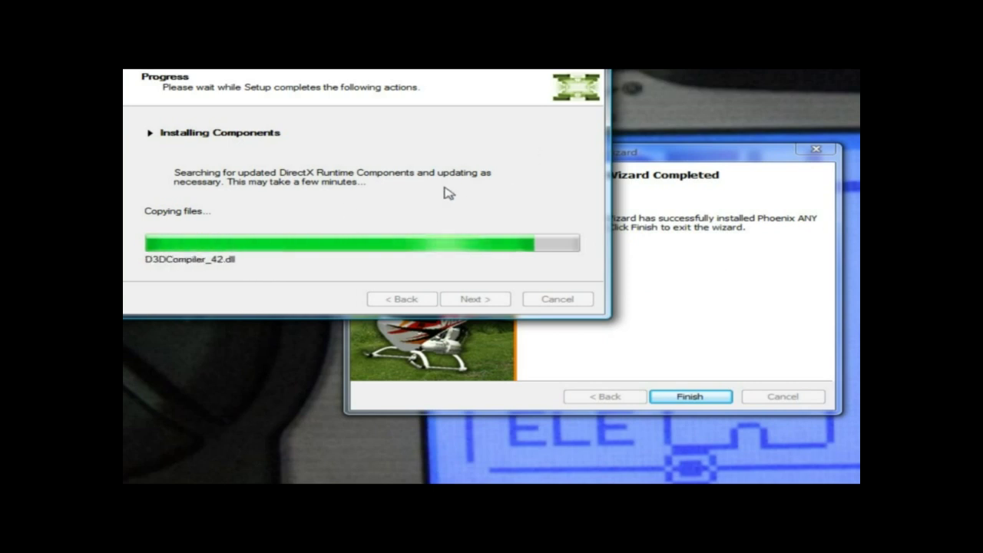
click(476, 301)
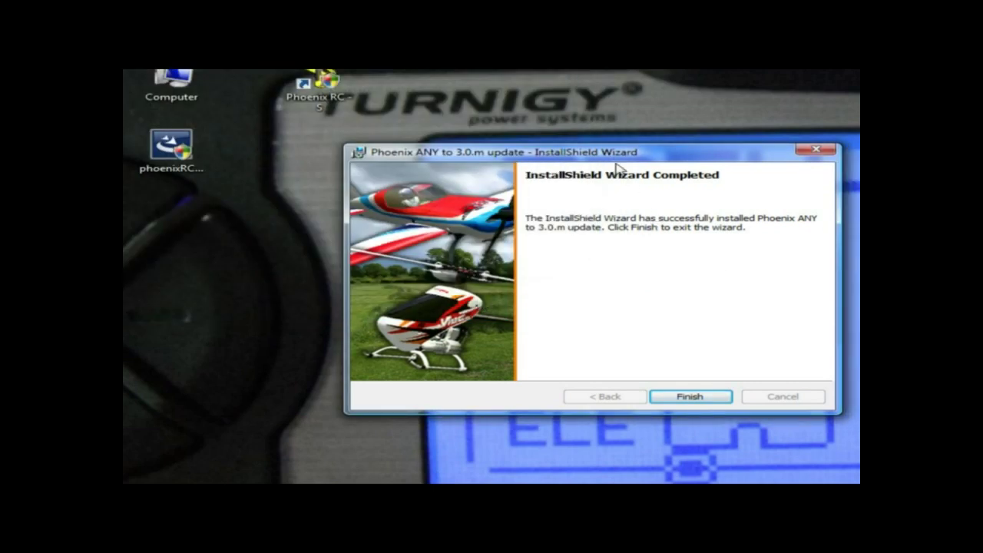
drag(615, 163, 608, 141)
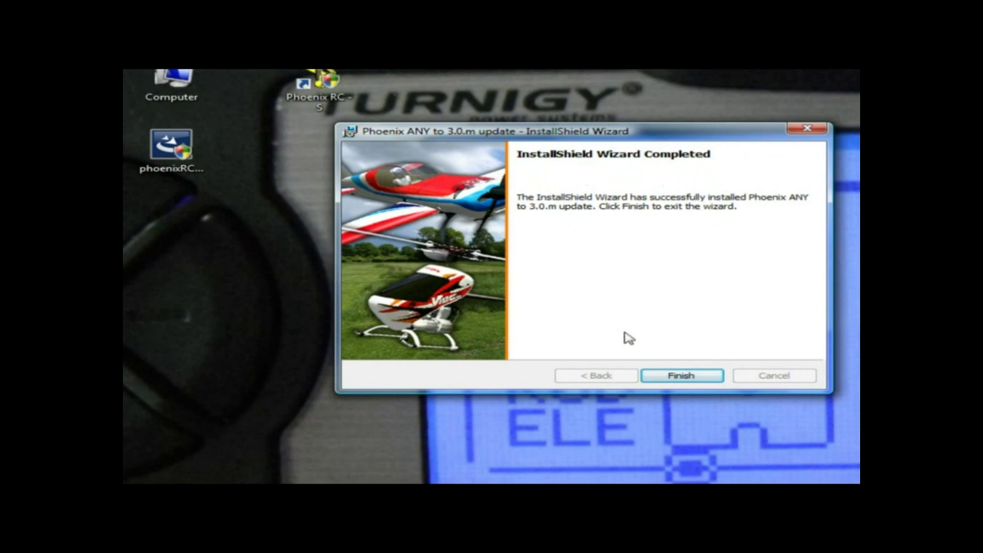
click(680, 375)
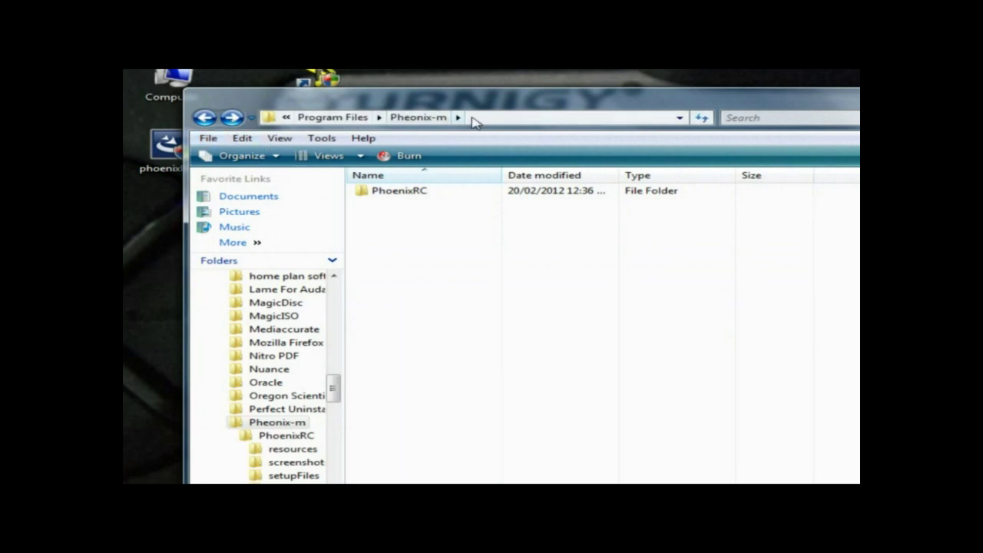
- Open the PhoenixRC folder inside Program Files\Pheonix-m on the D: drive
click(203, 119)
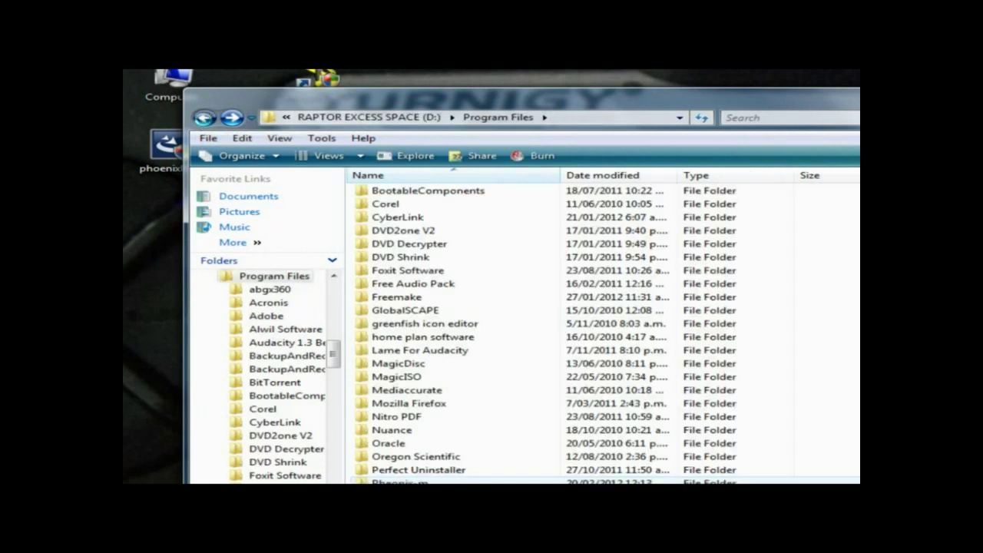
click(203, 119)
click(203, 119)
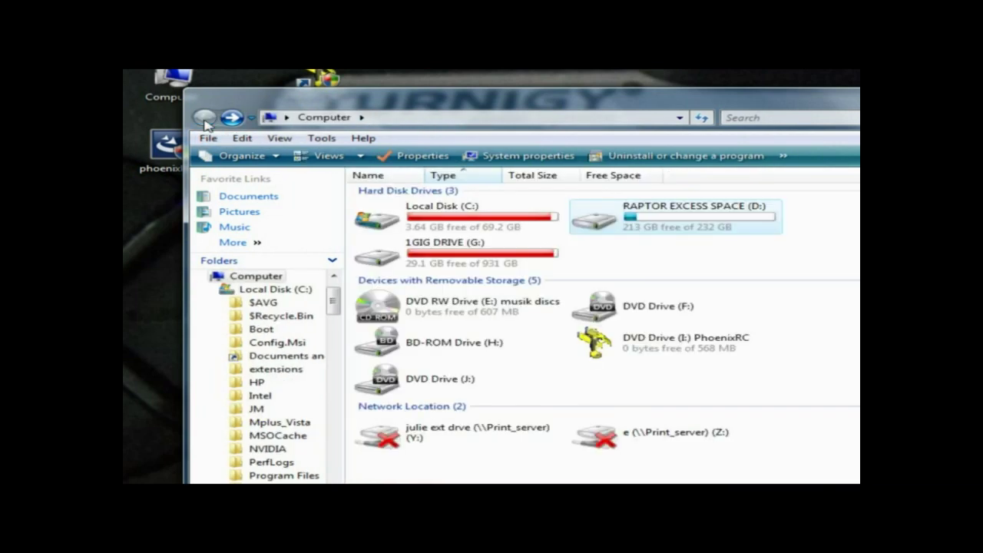
double_click(654, 221)
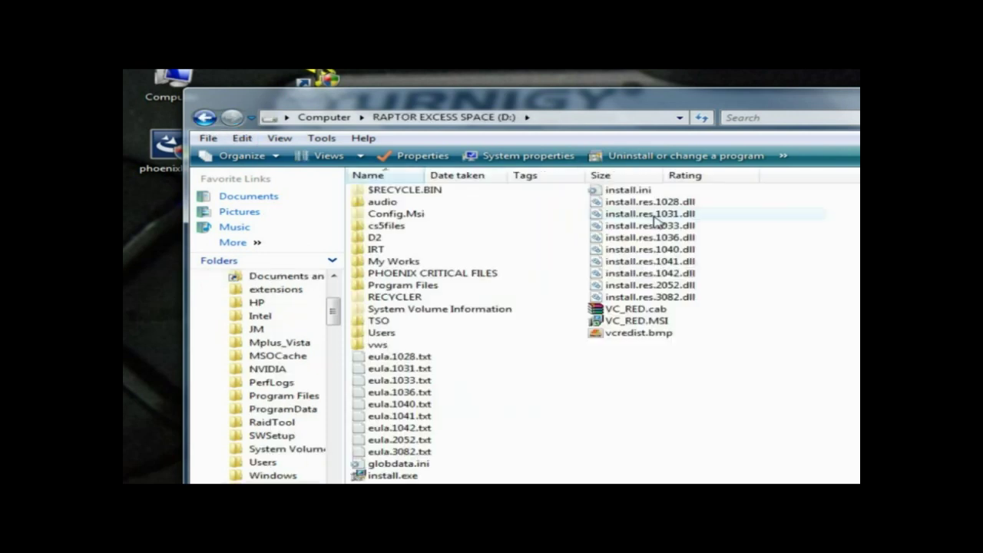
double_click(386, 286)
scroll(432, 269, down, 3)
scroll(427, 330, down, 2)
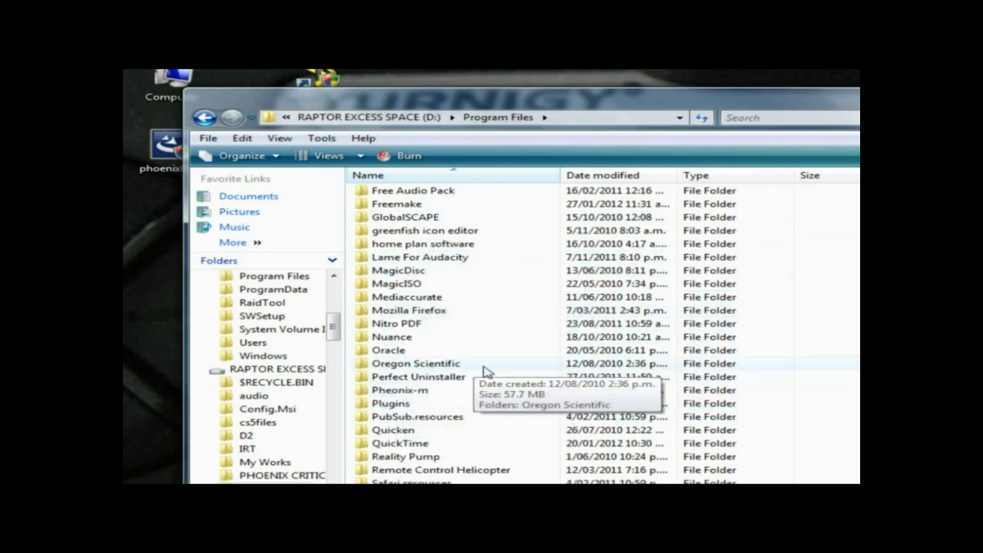
double_click(424, 391)
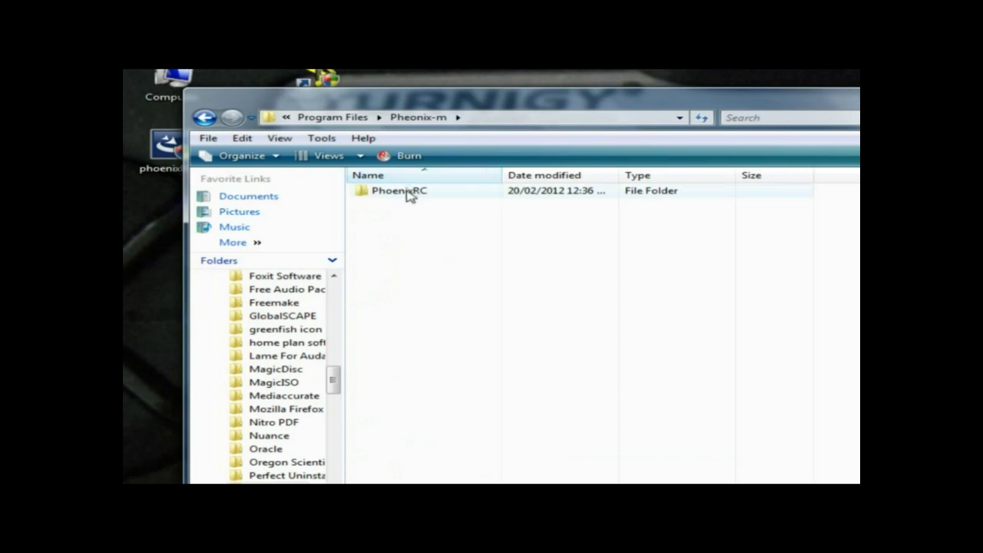
double_click(406, 193)
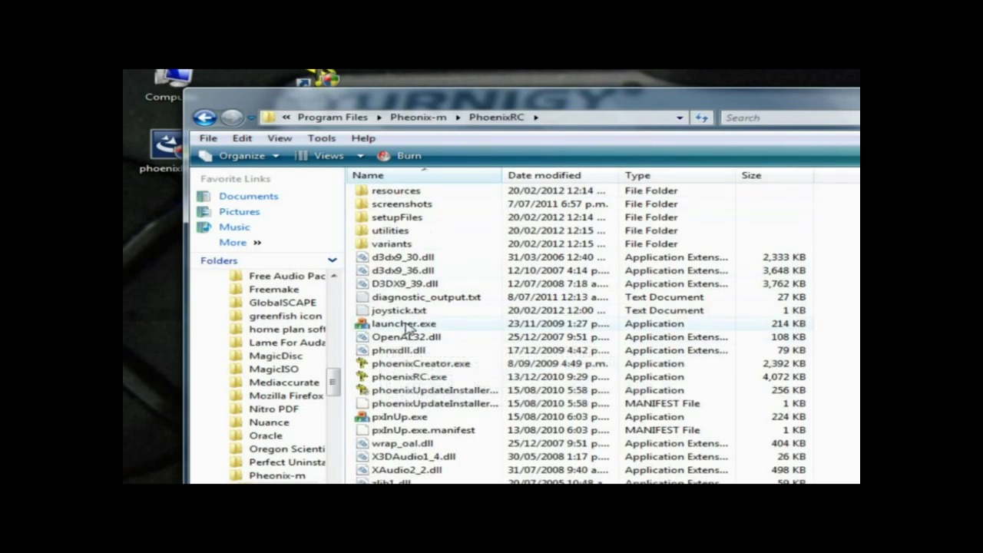
- Create a desktop shortcut to launcher.exe from the PhoenixRC folder and name it PhoenixRcV3 - M
drag(407, 326, 517, 169)
click(523, 105)
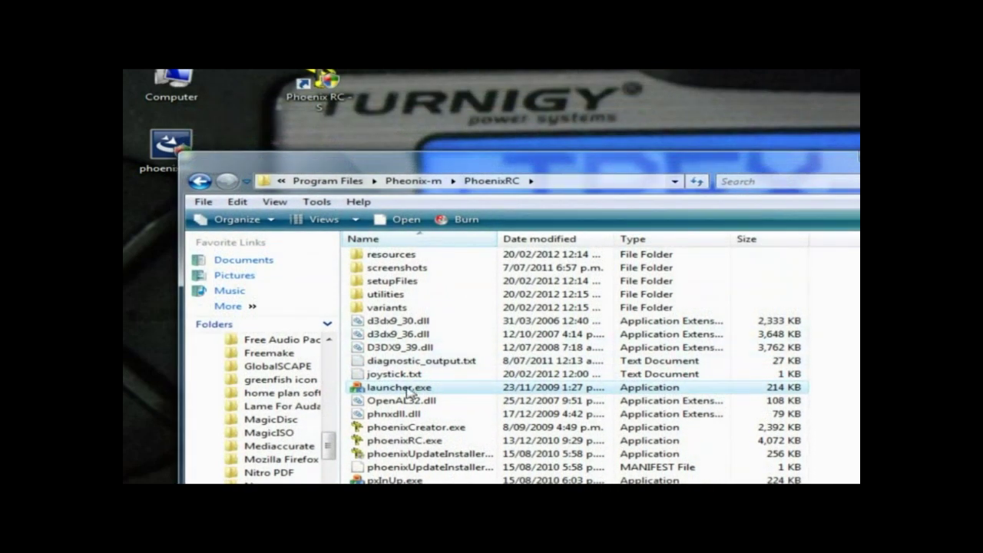
drag(405, 392, 521, 127)
click(606, 164)
key(F2)
text(PhoenixRcV3 - M)
key(Return)
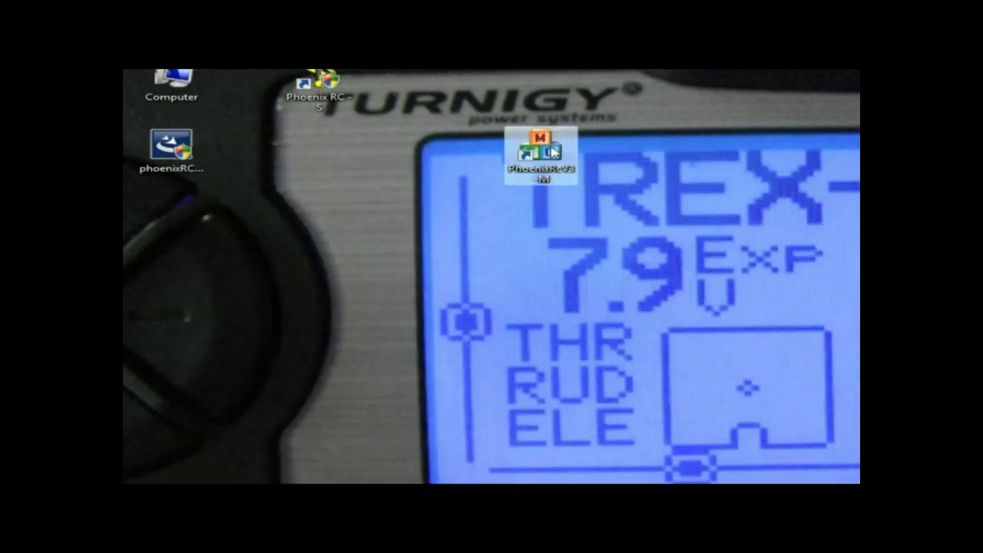
- Run Phoenix from the PhoenixRcV3 - M desktop shortcut and skip the new transmitter setup in the initial setup wizard
double_click(552, 157)
click(618, 310)
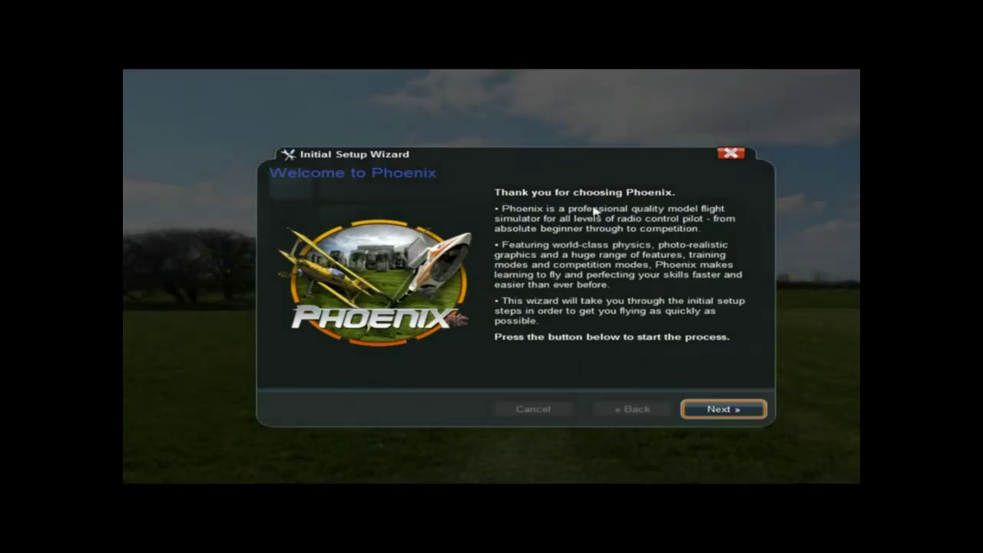
click(725, 415)
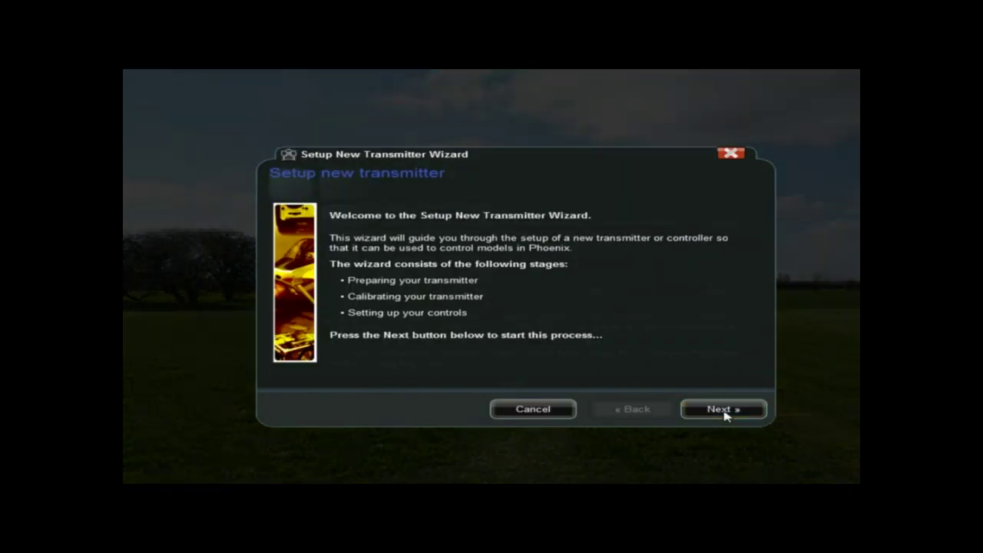
click(725, 415)
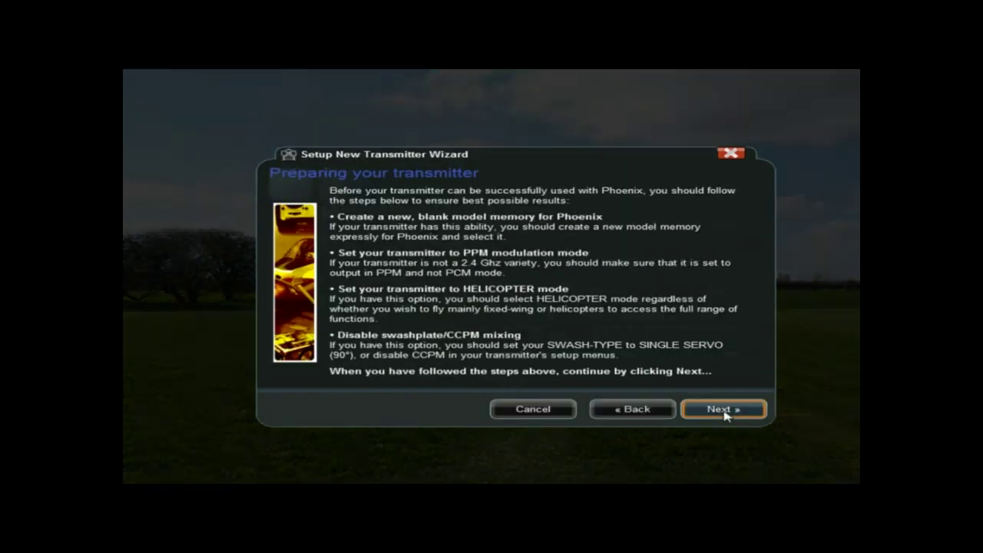
click(562, 413)
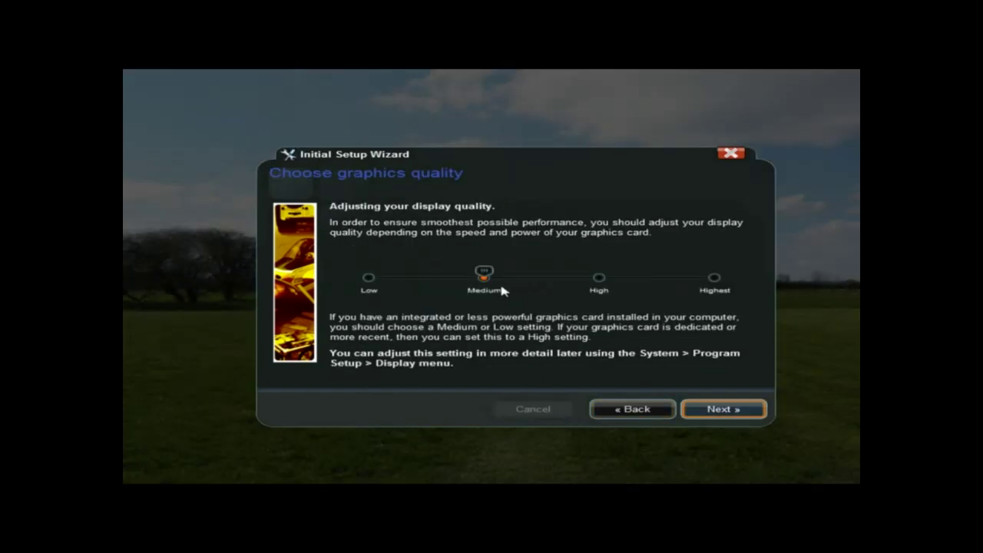
- Set the graphics quality to Highest, keep Metric units, and finish the initial setup wizard
drag(484, 273, 602, 275)
click(714, 276)
click(723, 409)
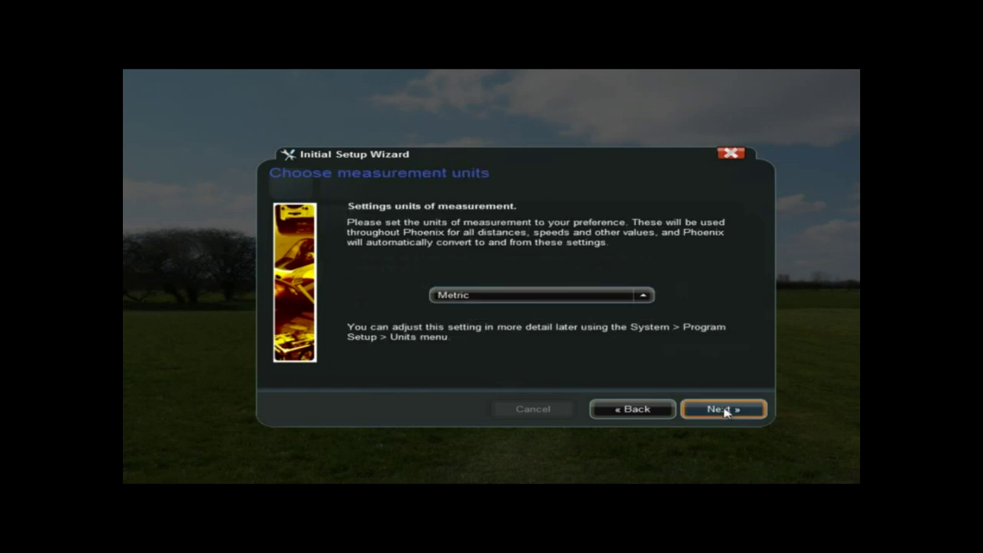
click(724, 410)
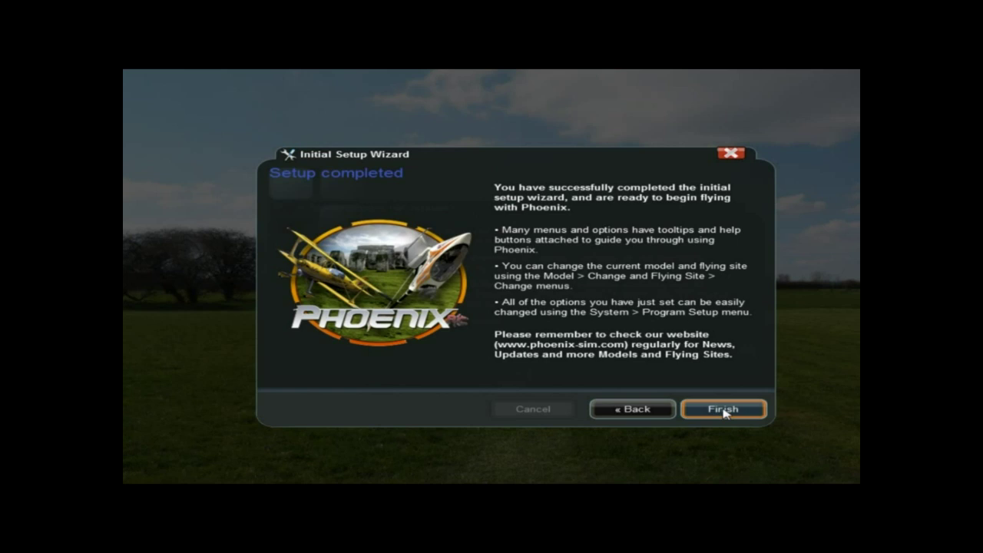
click(724, 409)
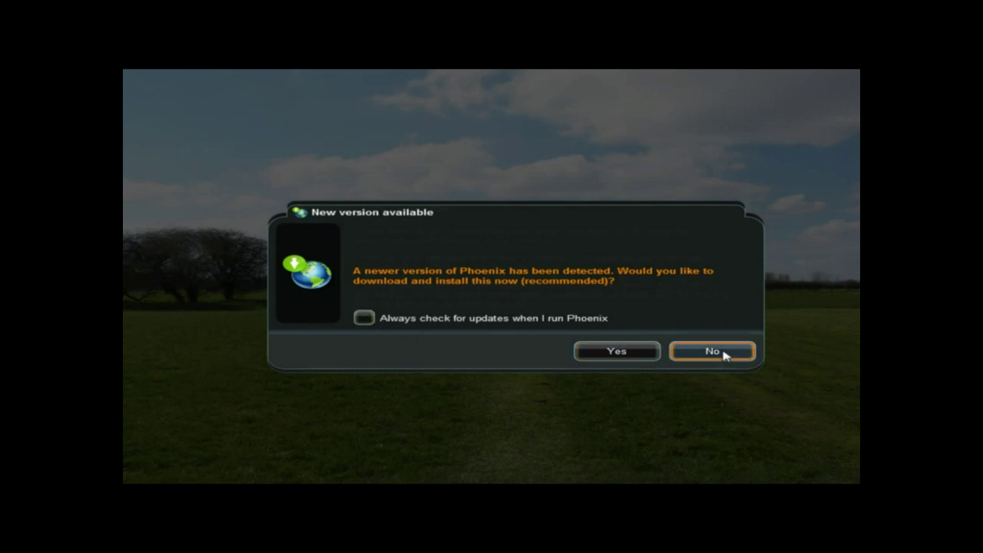
- Decline downloading the newer Phoenix version and agree to back up and delete the existing variants
click(722, 352)
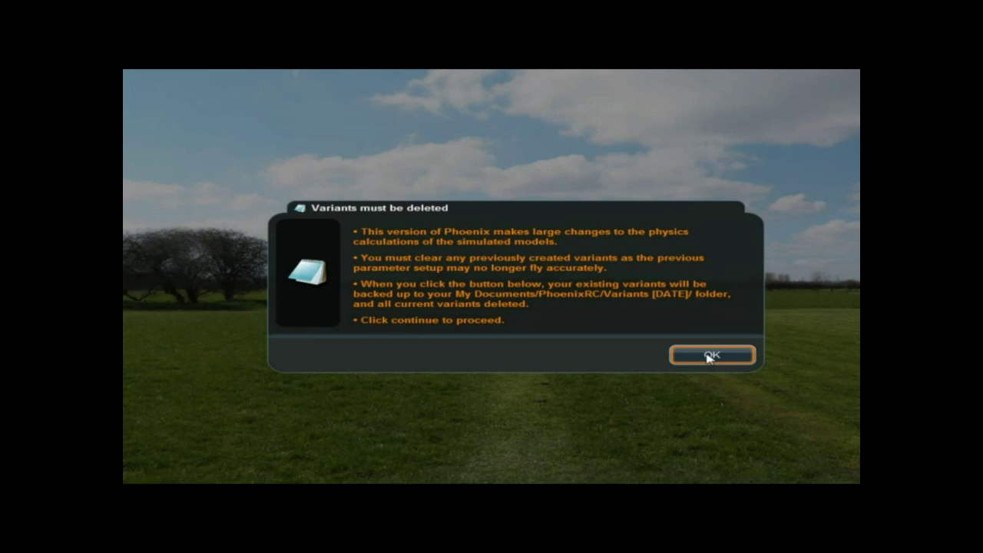
click(709, 356)
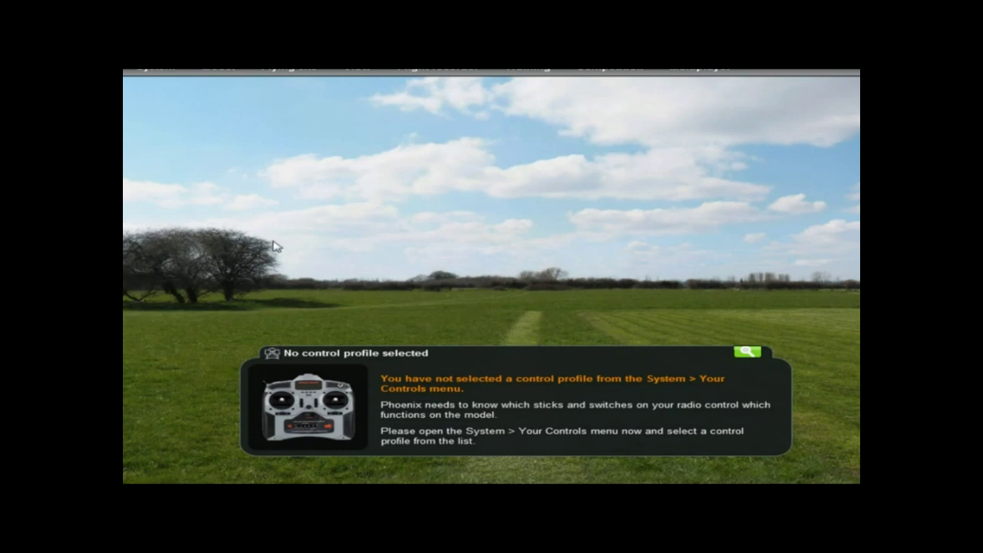
- Open the Your Controls settings and expand the Custom group of saved control profiles
click(163, 74)
click(195, 115)
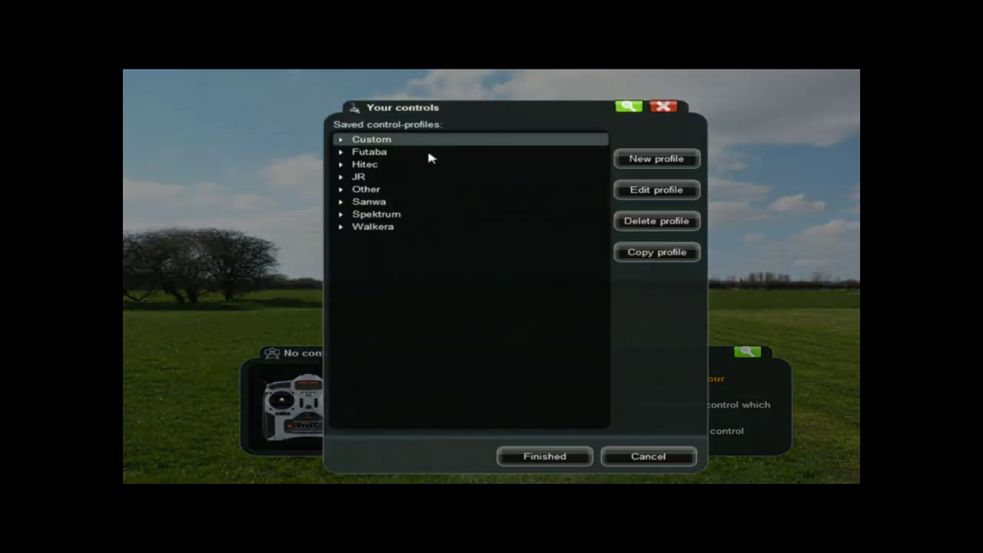
click(340, 140)
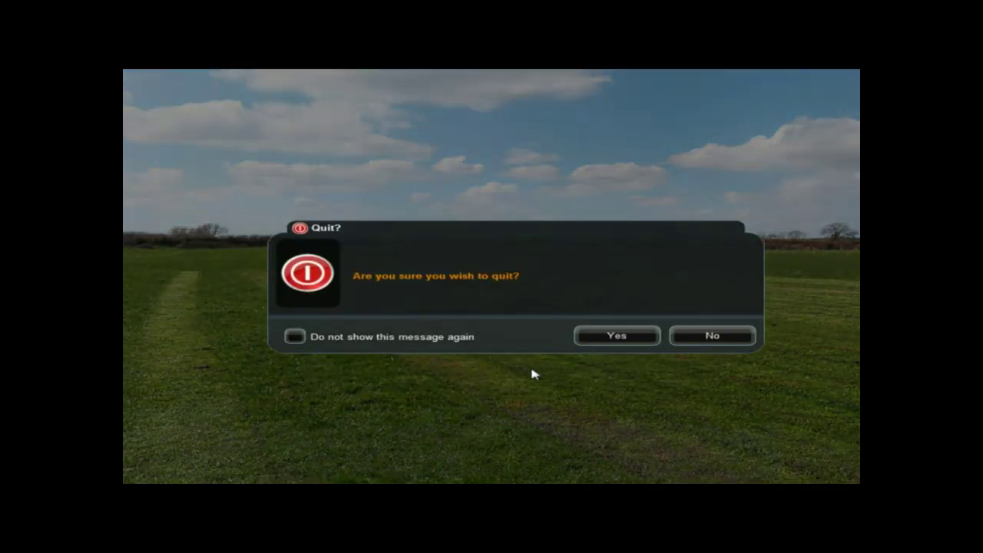
- Confirm quitting Phoenix and close the SimEmu joystick launcher
click(616, 336)
drag(612, 206, 560, 204)
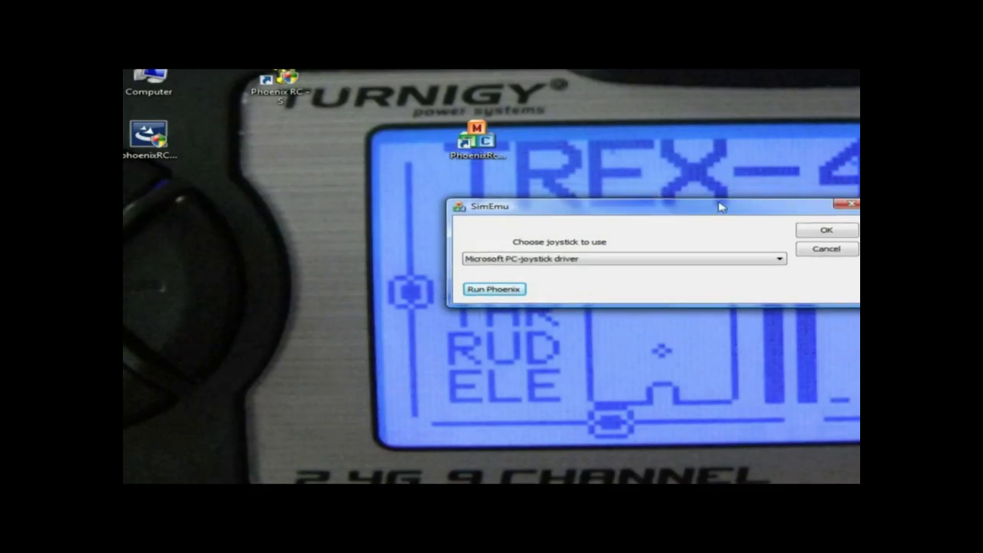
click(844, 201)
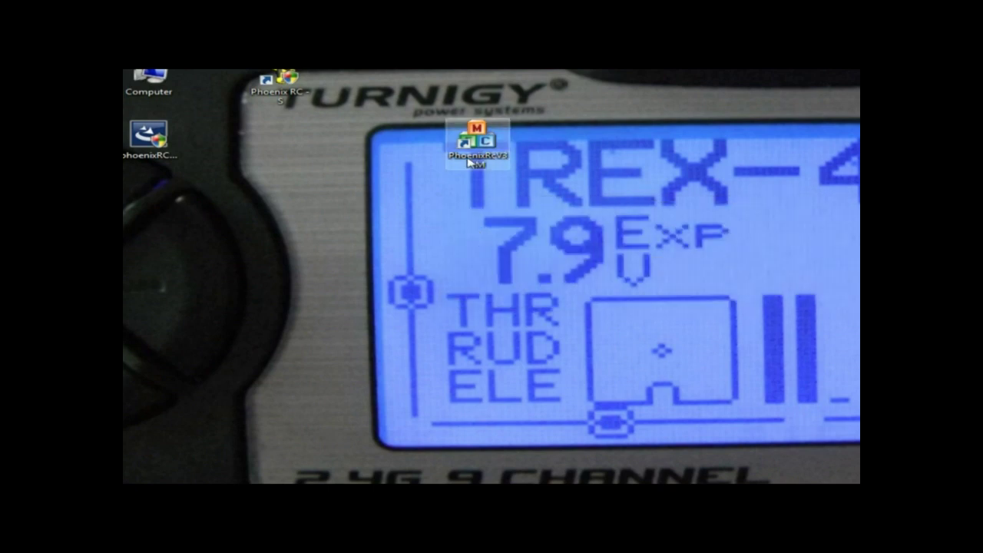
- Move the PhoenixRcV3 - M shortcut up on the desktop, level with the Phoenix RC - 5 shortcut
drag(482, 154, 418, 92)
click(440, 150)
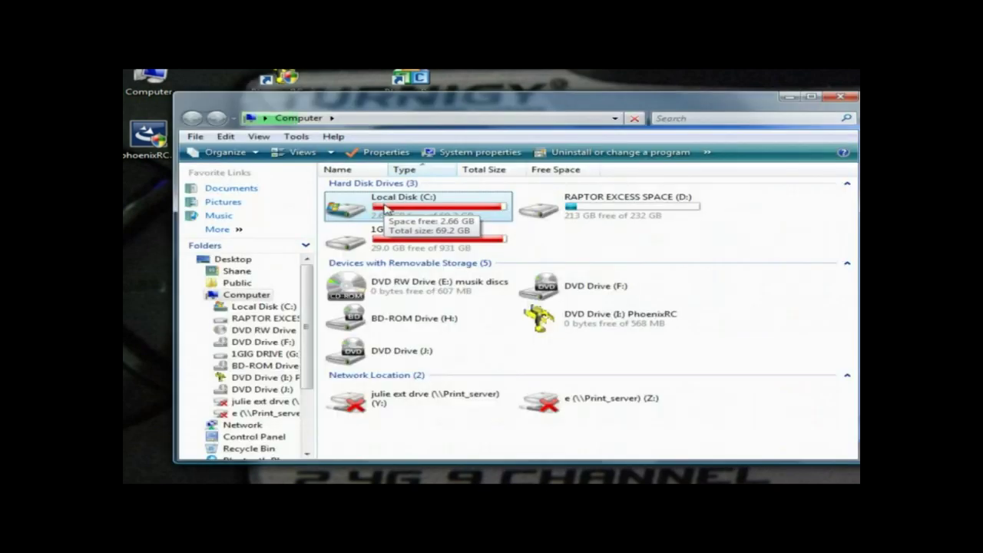
- Copy the PhoenixRC folder from Program Files on the local disk C:
double_click(384, 207)
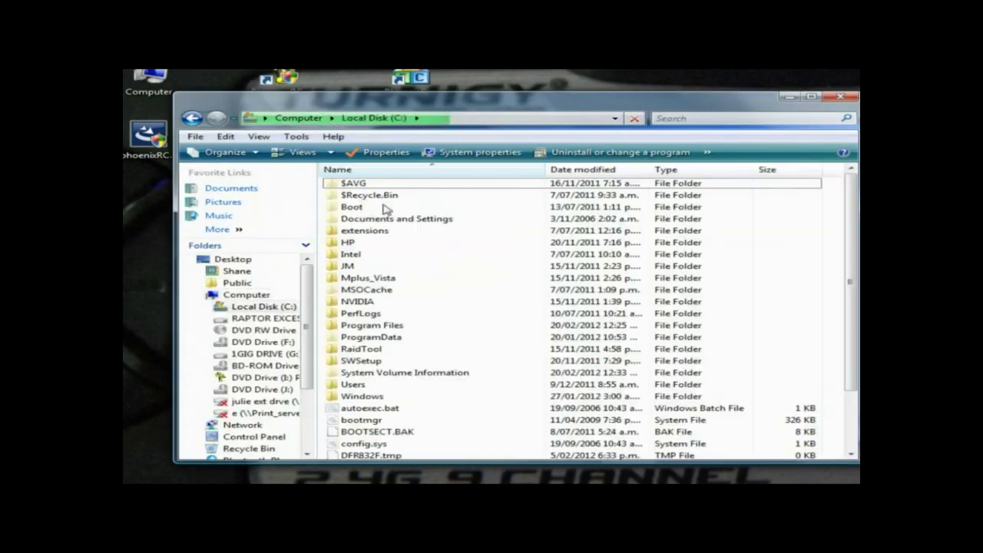
double_click(369, 326)
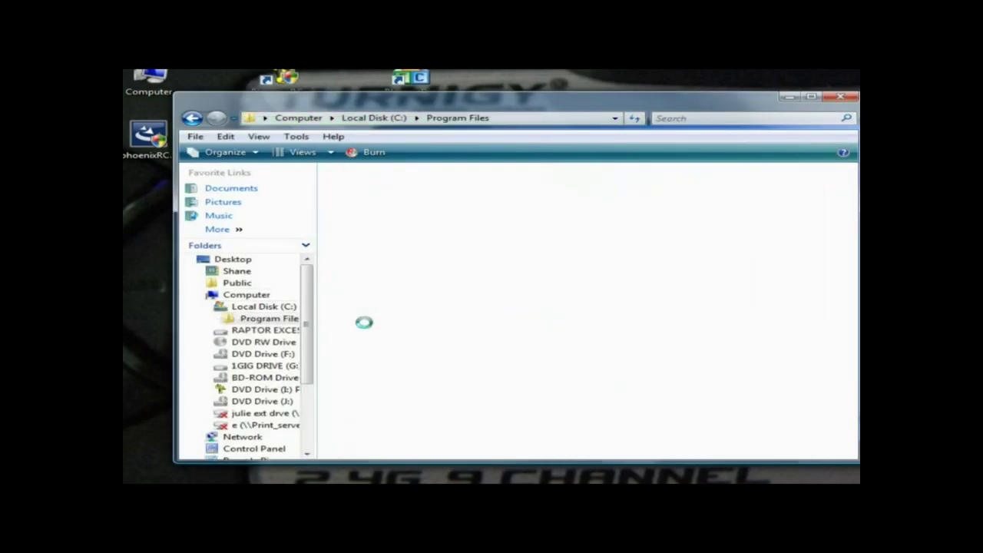
scroll(381, 351, down, 7)
scroll(382, 351, down, 4)
click(367, 328)
right_click(366, 326)
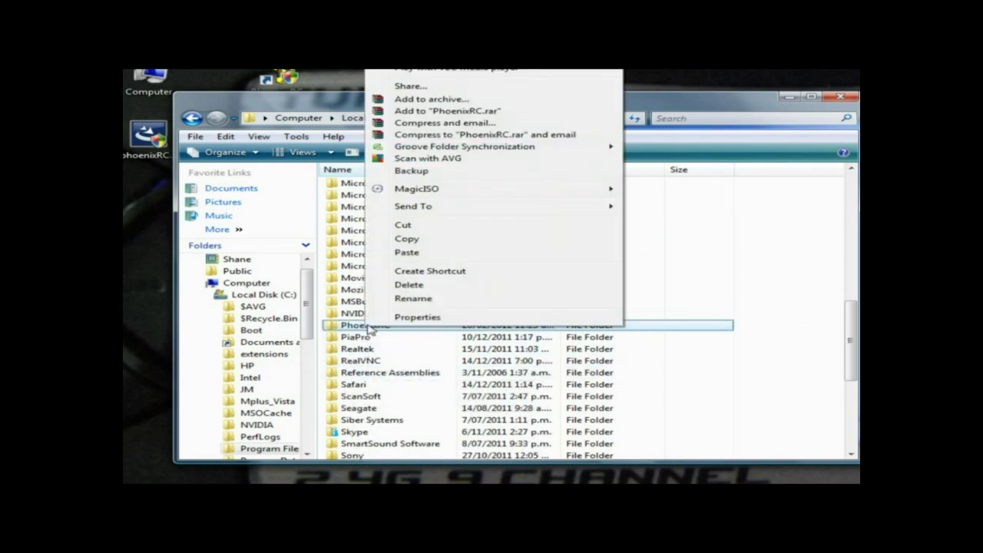
click(408, 239)
- Open Program Files on the RAPTOR EXCESS SPACE (D:) drive and locate the Pheonix-m folder
click(191, 117)
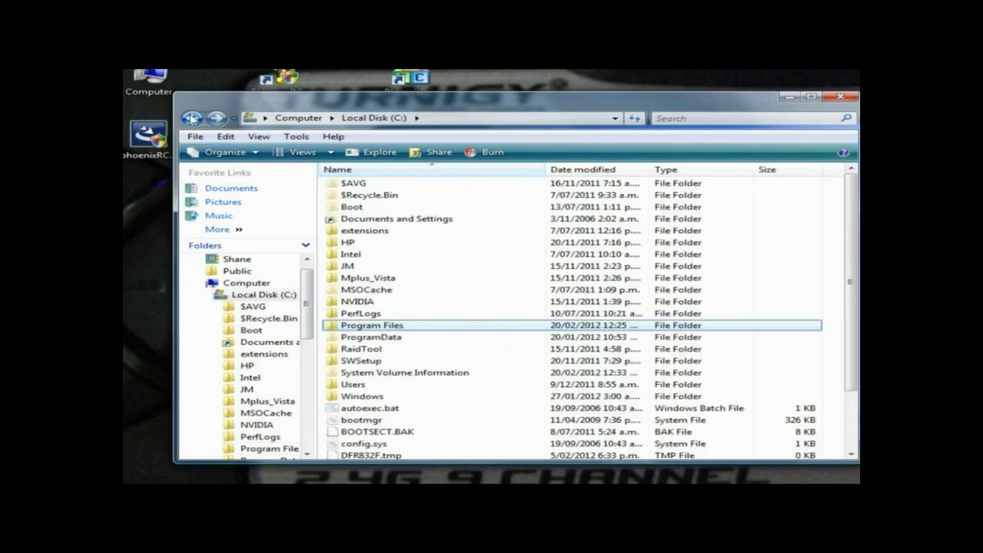
click(190, 118)
double_click(605, 217)
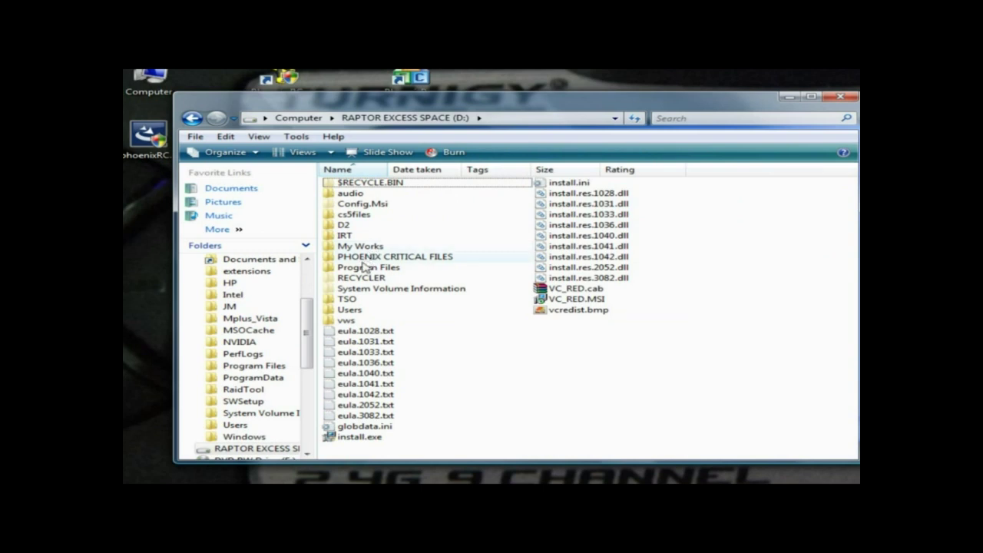
click(358, 270)
double_click(358, 269)
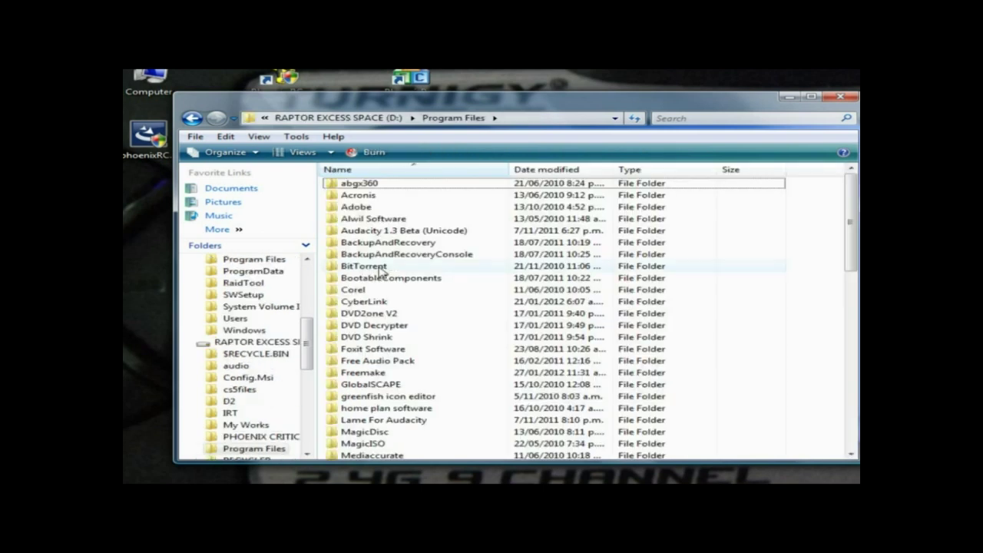
scroll(387, 279, down, 5)
scroll(381, 279, down, 3)
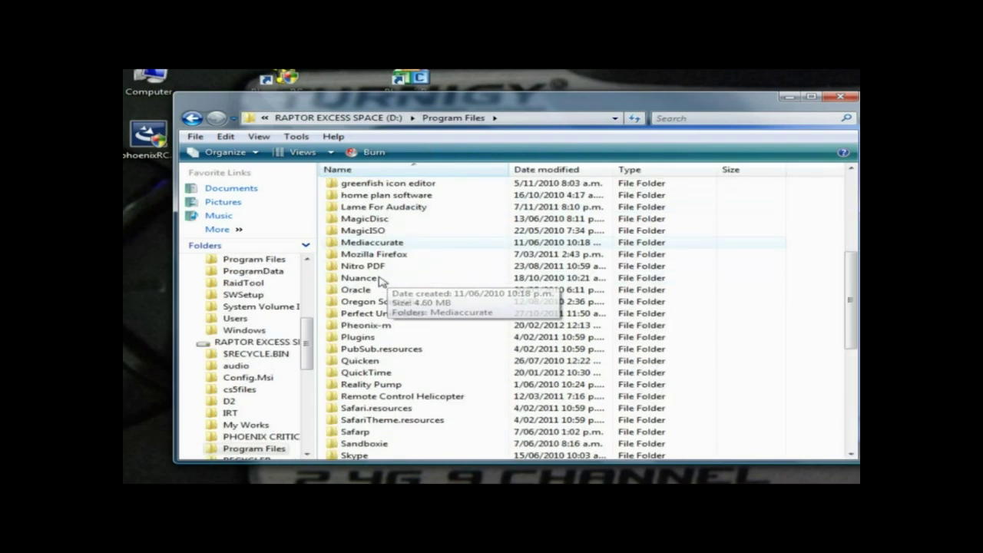
click(363, 256)
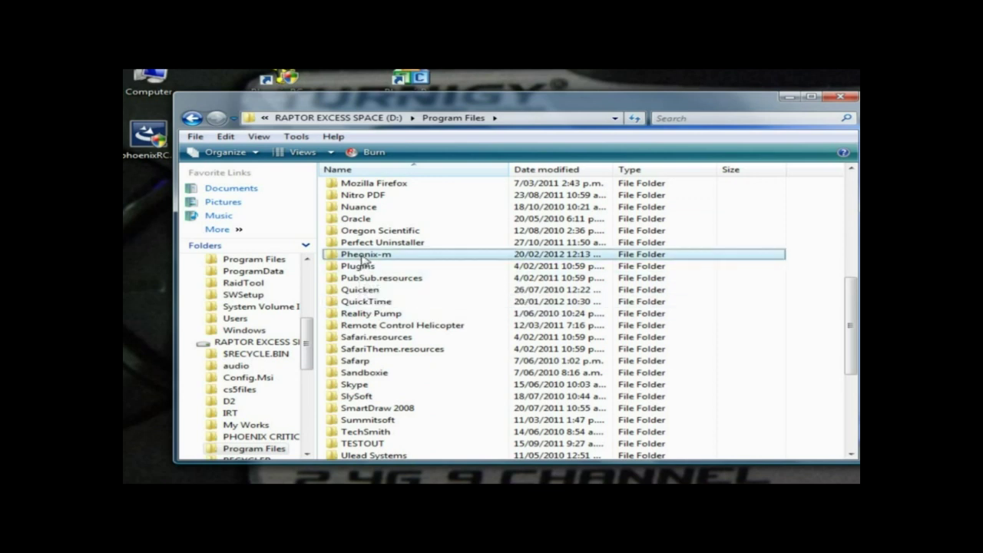
- Create a folder named "Phoenix -4-0" in the D: Program Files and paste the copied PhoenixRC folder into it
click(696, 292)
right_click(700, 274)
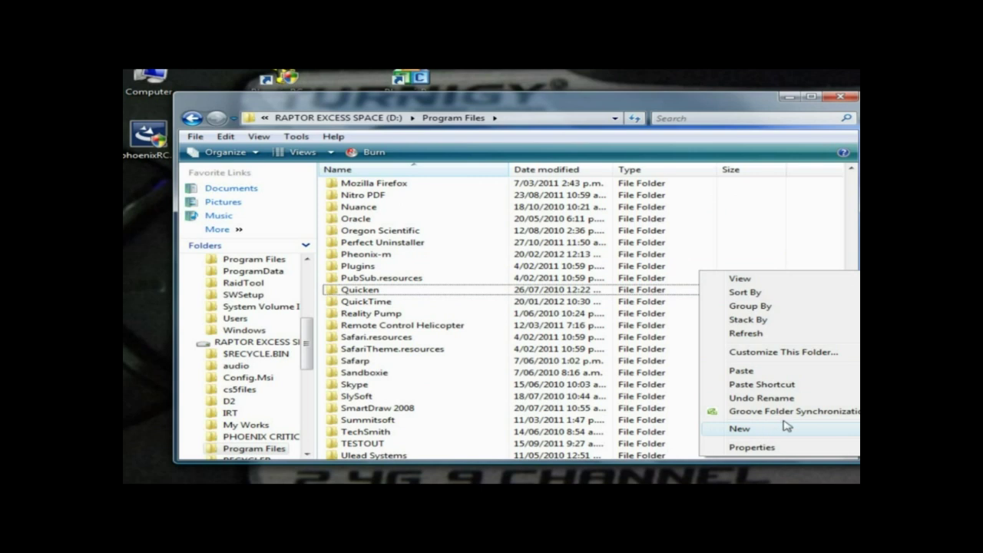
click(645, 430)
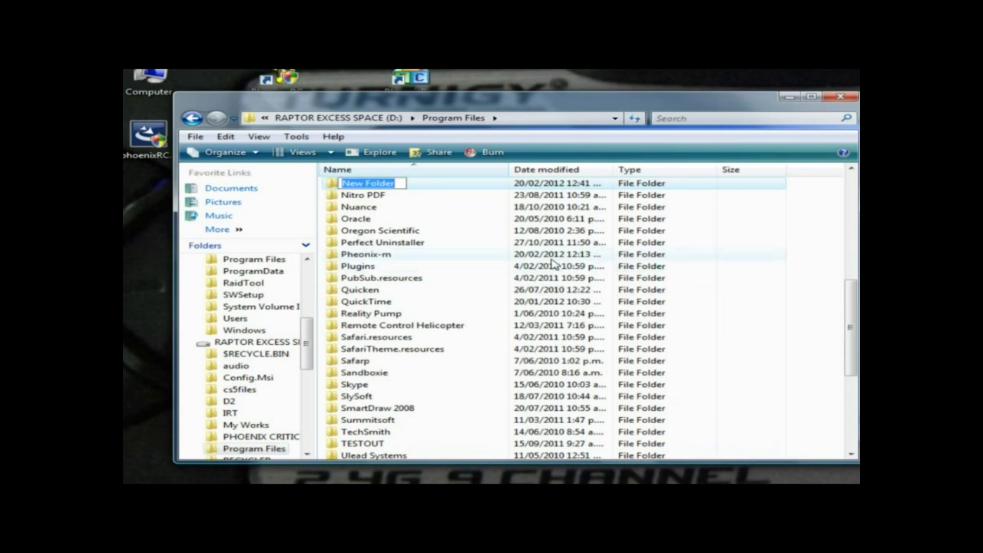
text(Ph)
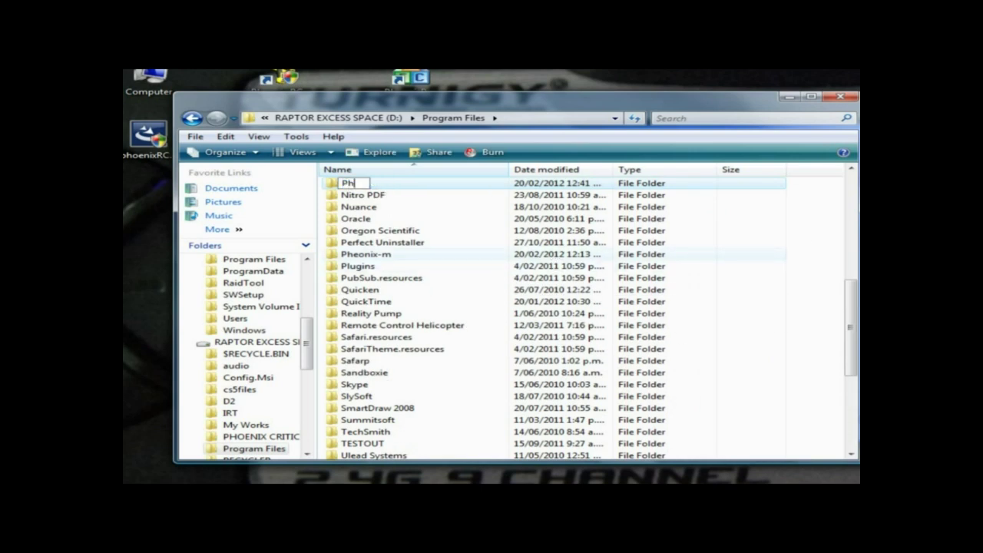
text(oenix -4-0)
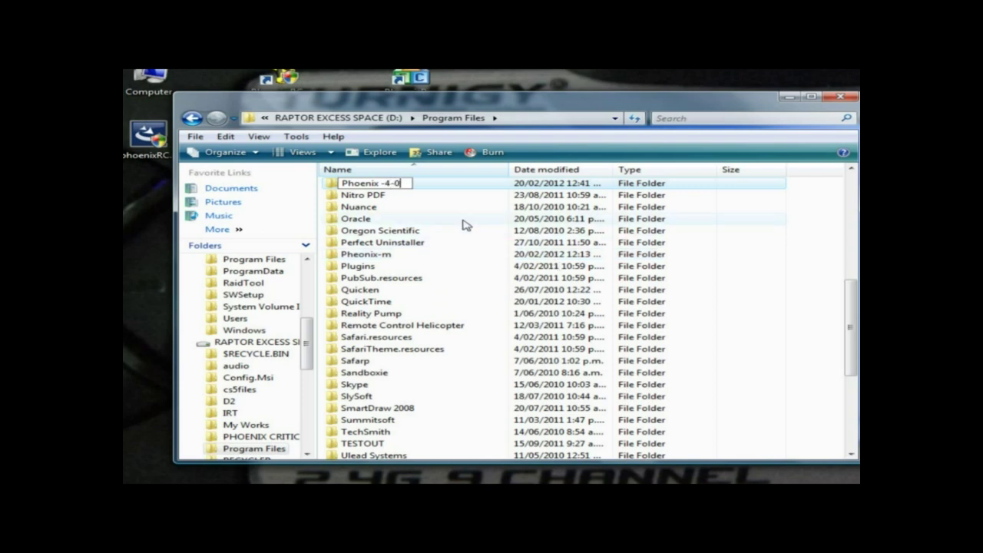
key(Return)
key(Return)
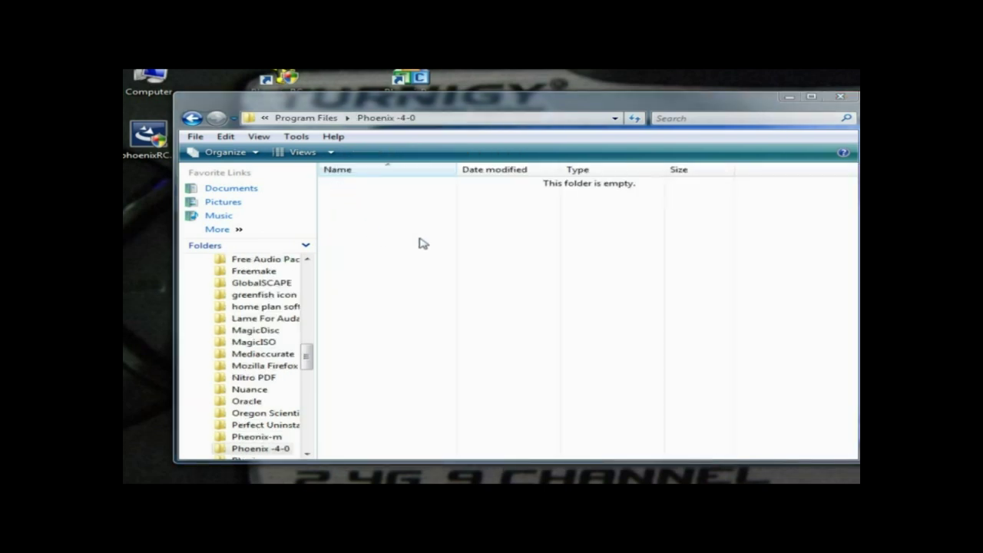
key(ctrl+v)
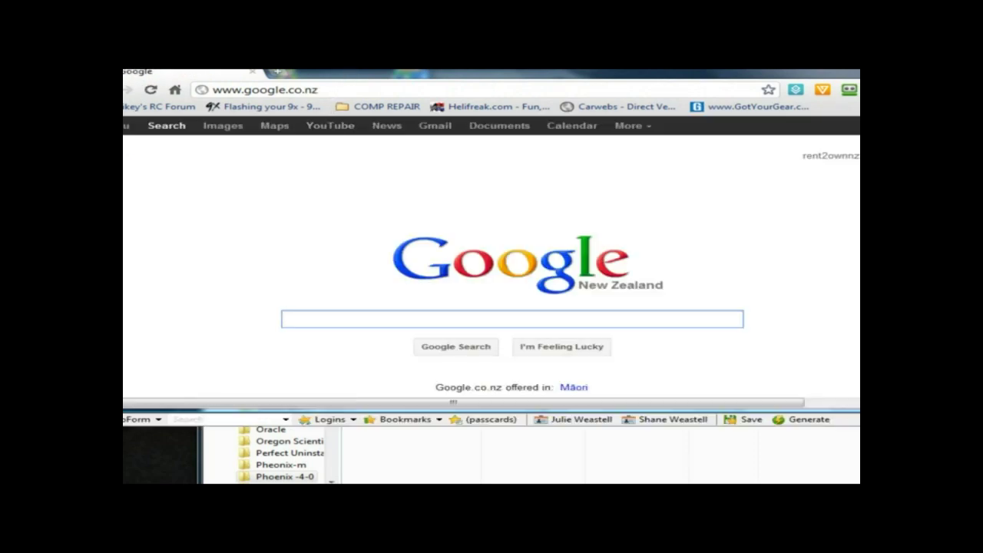
click(311, 90)
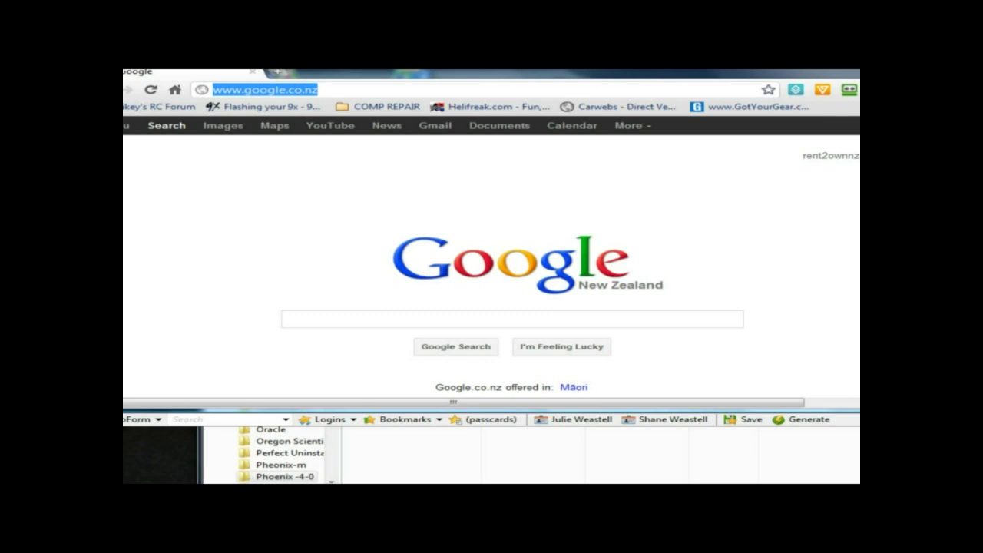
text(ohm)
key(BackSpace)
key(BackSpace)
key(BackSpace)
text(pheo)
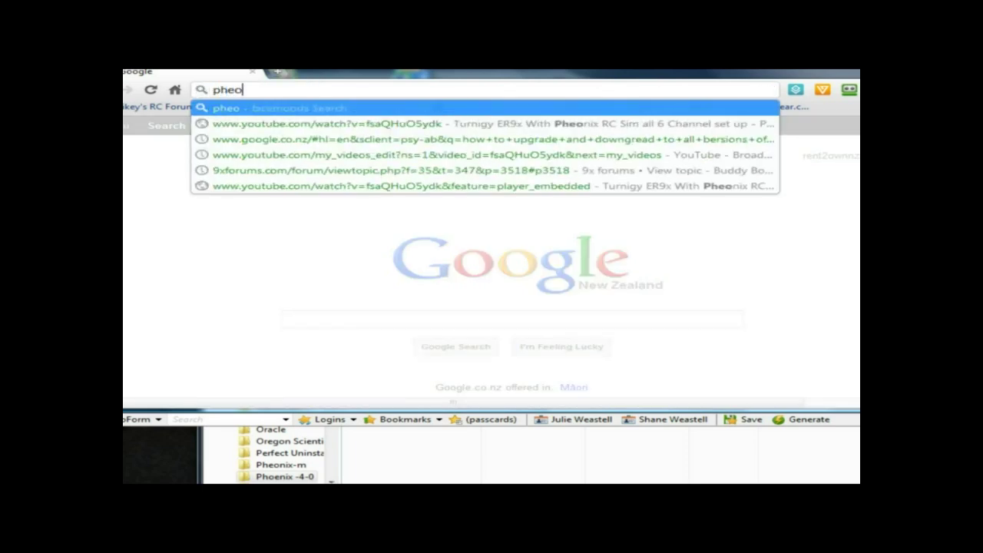
text(nix)
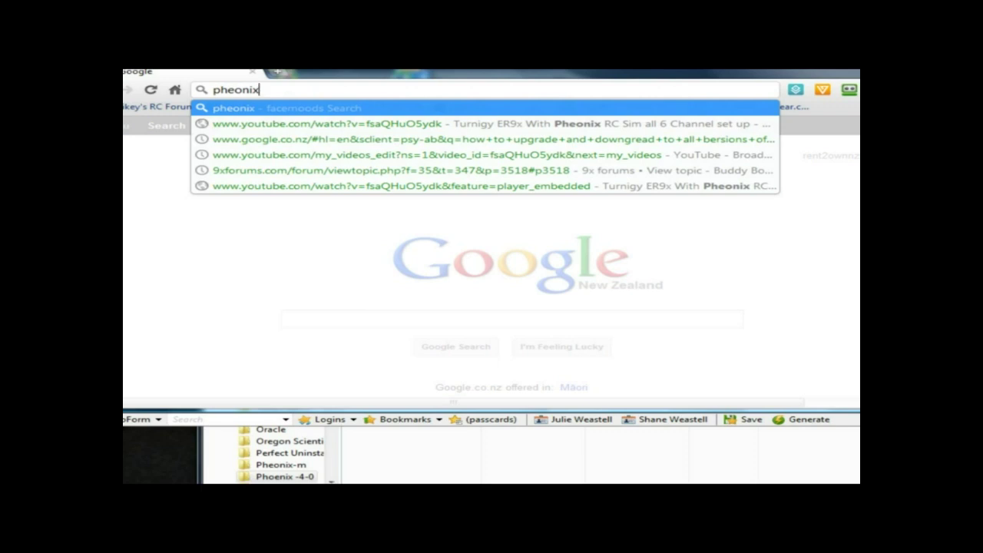
text(-sim)
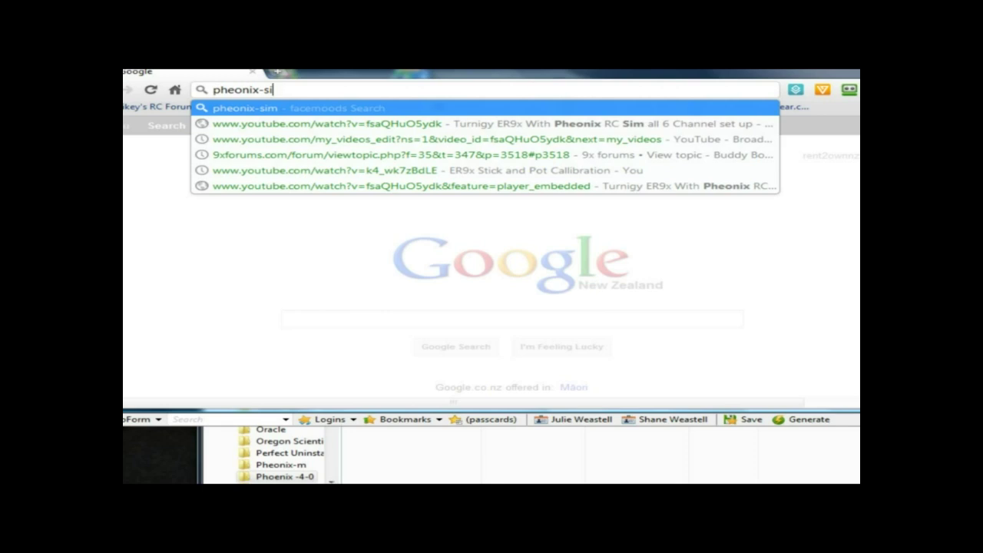
key(BackSpace)
key(BackSpace)
key(BackSpace)
key(BackSpace)
key(BackSpace)
key(BackSpace)
key(BackSpace)
key(BackSpace)
key(BackSpace)
key(BackSpace)
key(BackSpace)
text(phoeni)
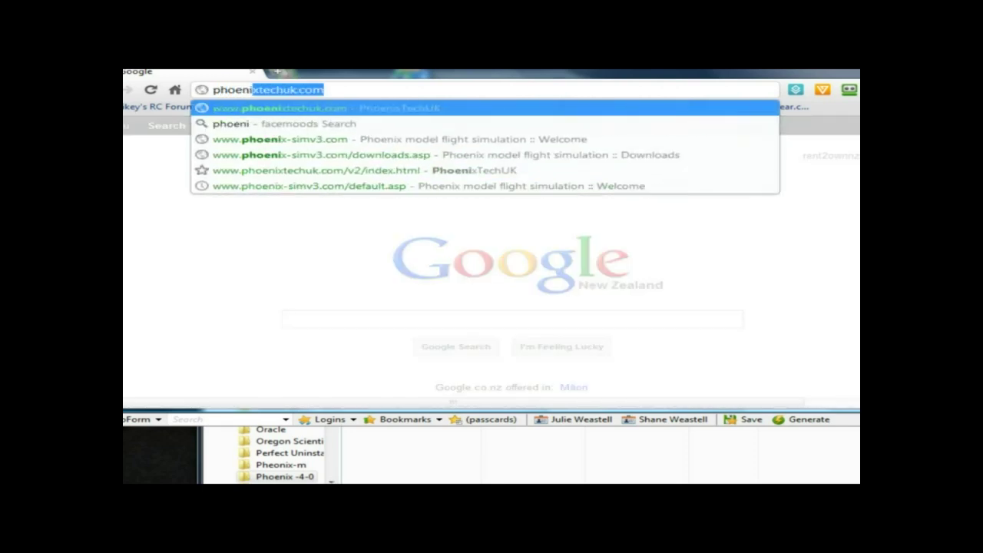
text(x)
key(Down)
key(Down)
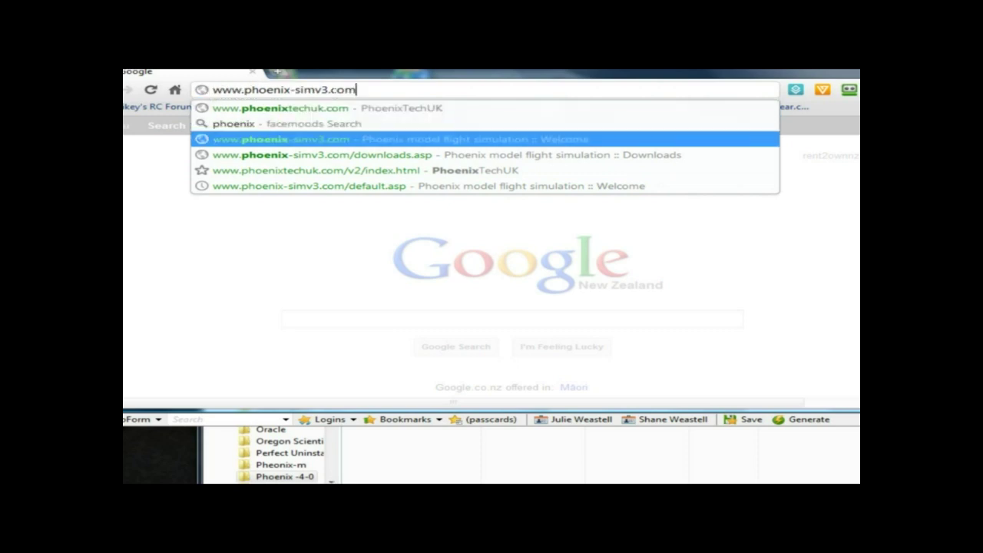
key(Return)
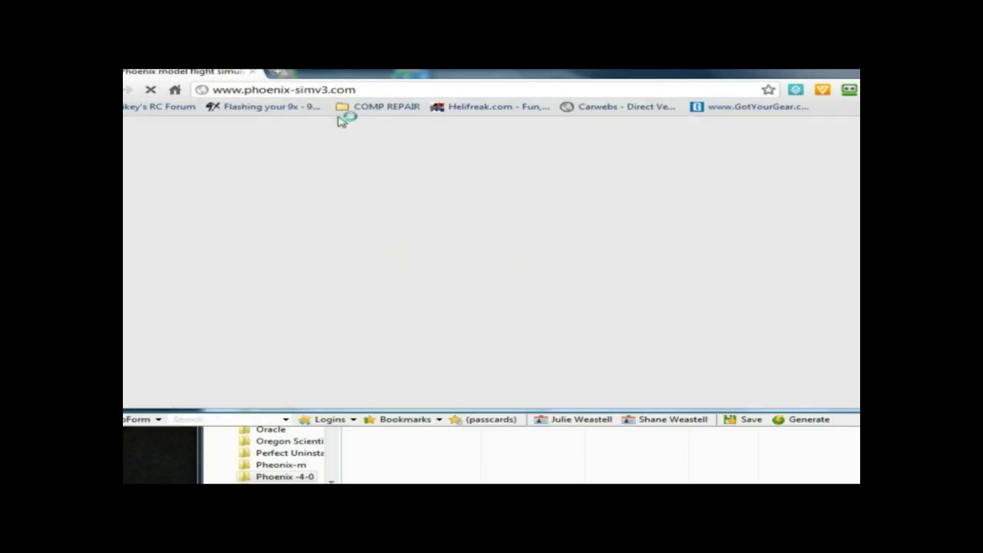
scroll(415, 253, down, 2)
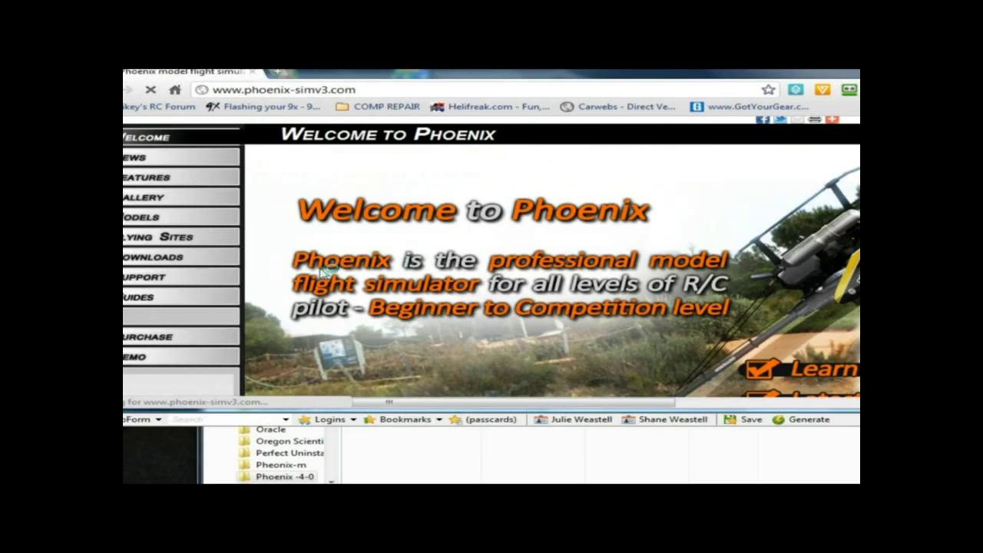
click(169, 261)
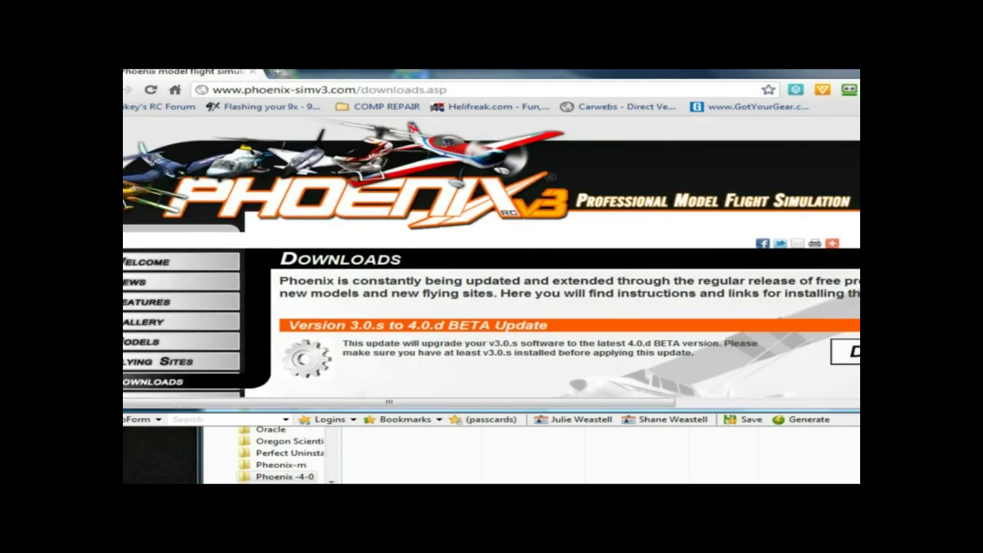
- Start downloading the Version 3.0.s to 4.0.d BETA Update from the Downloads page
scroll(560, 318, down, 3)
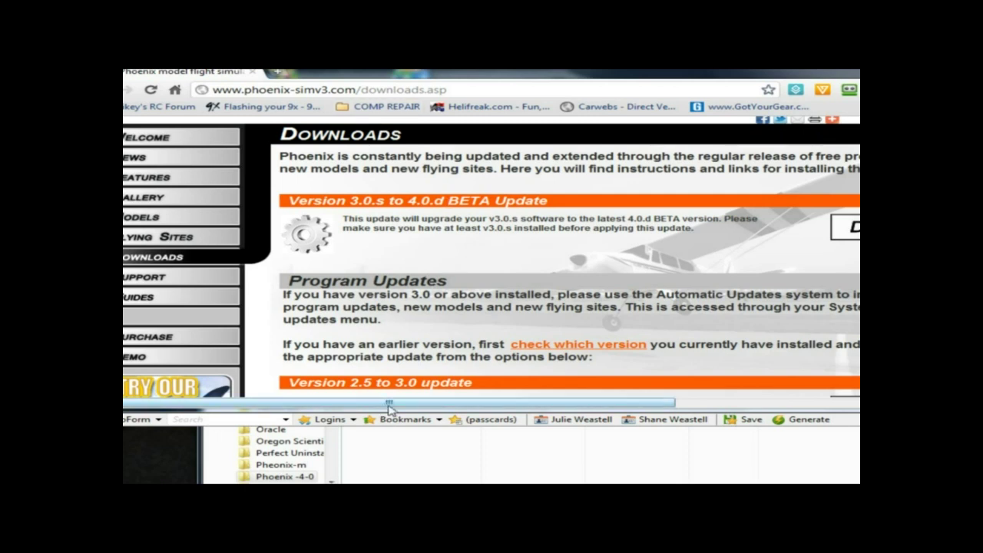
drag(389, 405, 491, 413)
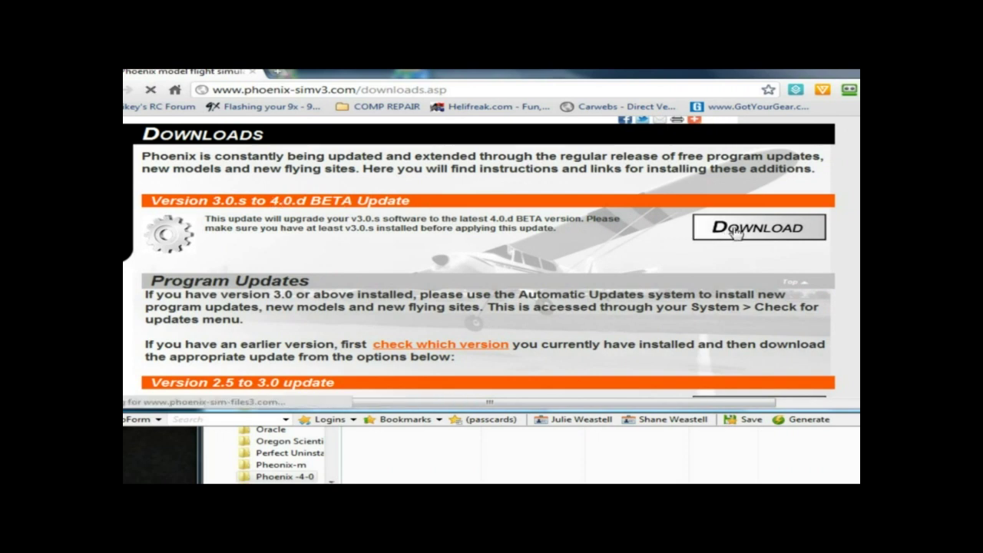
click(735, 233)
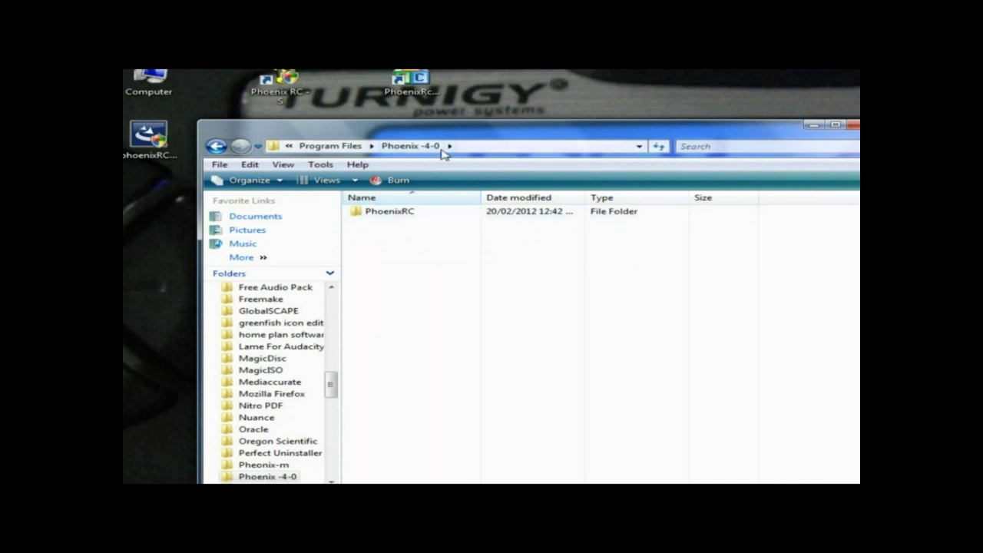
- Create a desktop shortcut to launcher.exe from the PhoenixRC folder inside Phoenix -4-0
double_click(388, 212)
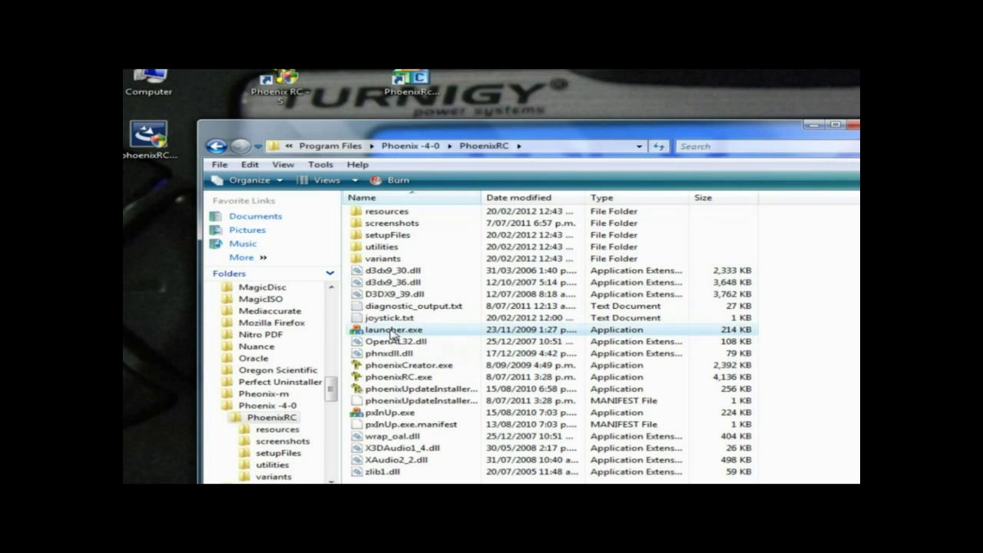
drag(393, 332, 561, 106)
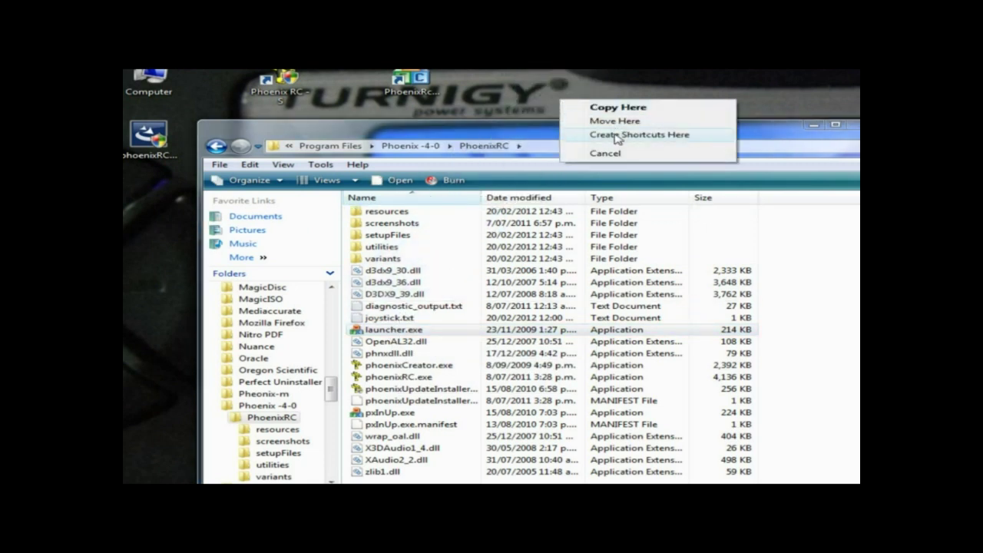
click(392, 379)
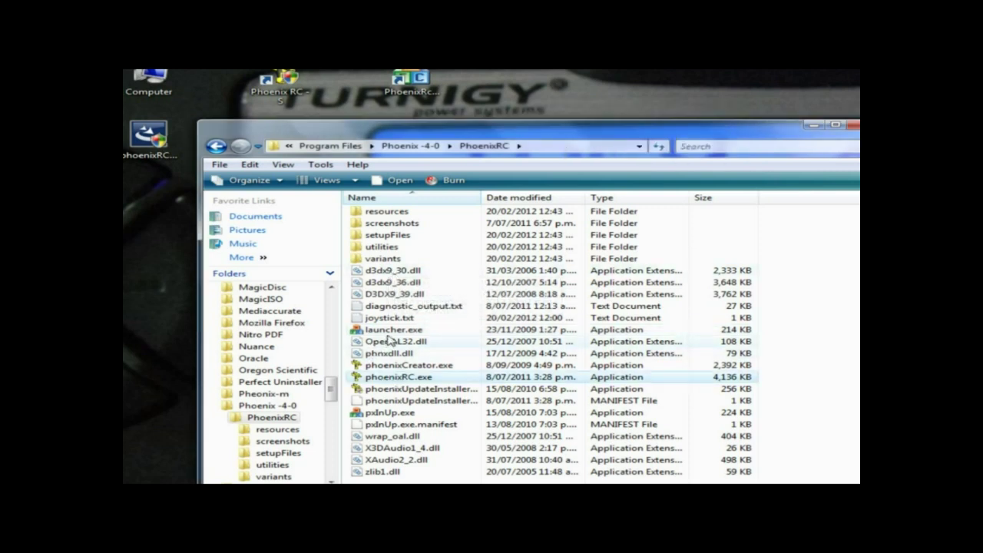
drag(391, 330, 574, 106)
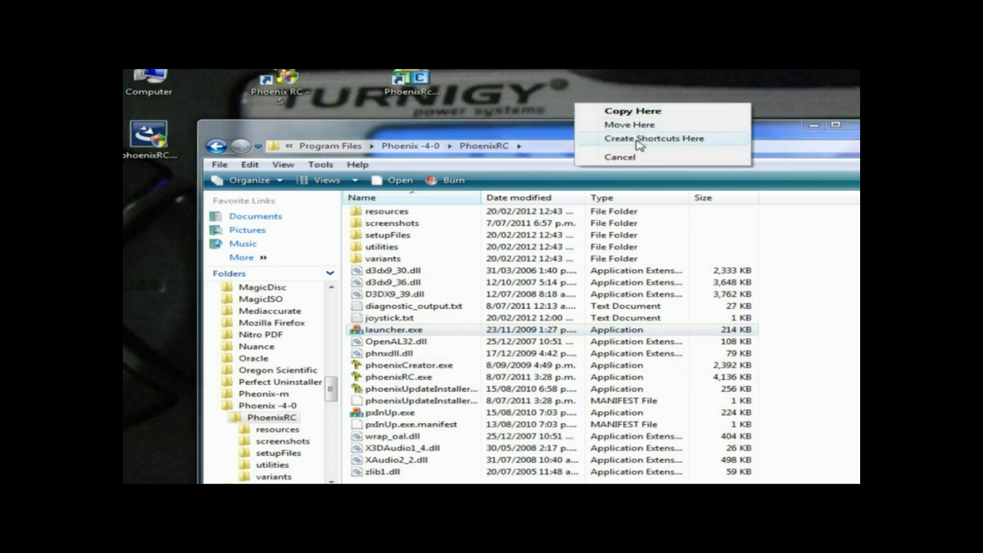
click(637, 140)
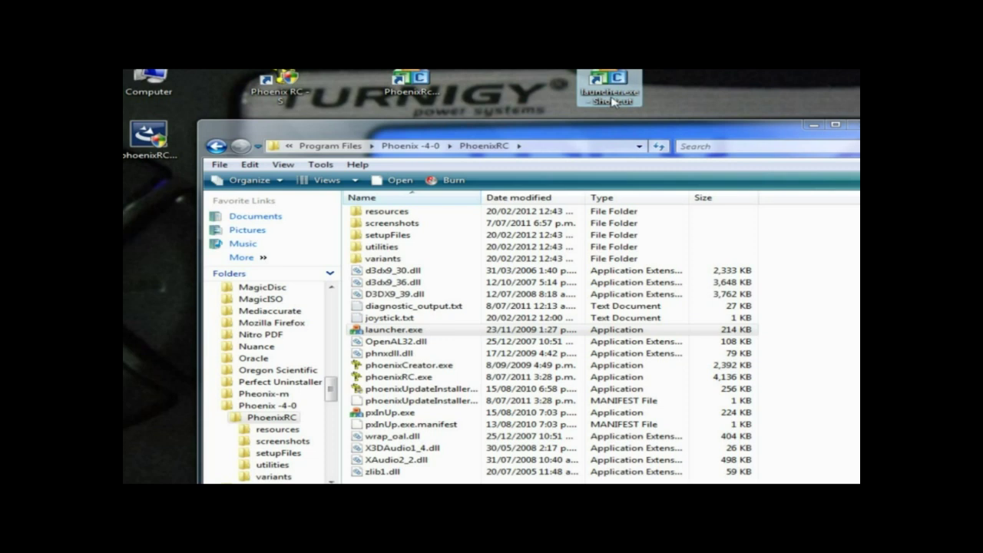
- Rename the new launcher.exe desktop shortcut as PhoenixRC-4-0
click(609, 96)
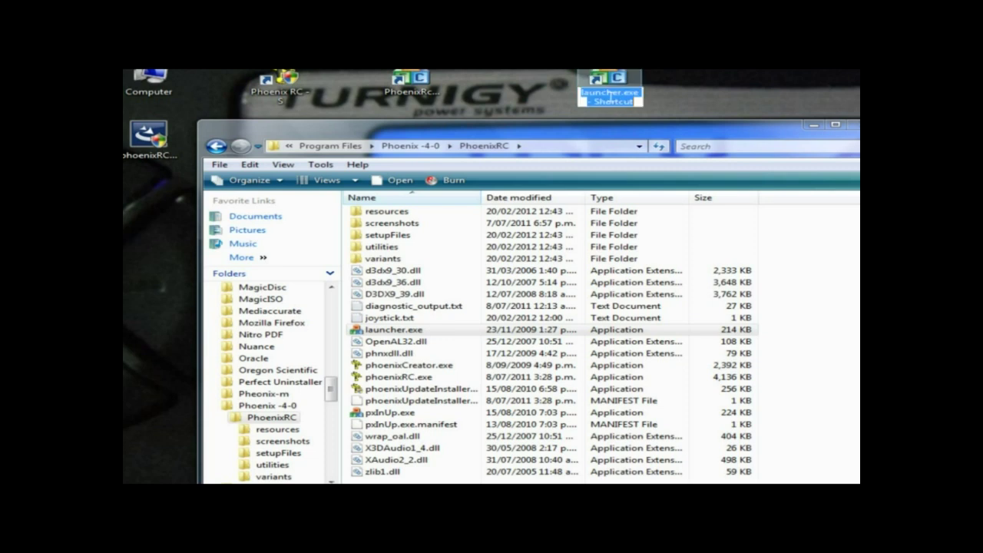
text(Phoenix)
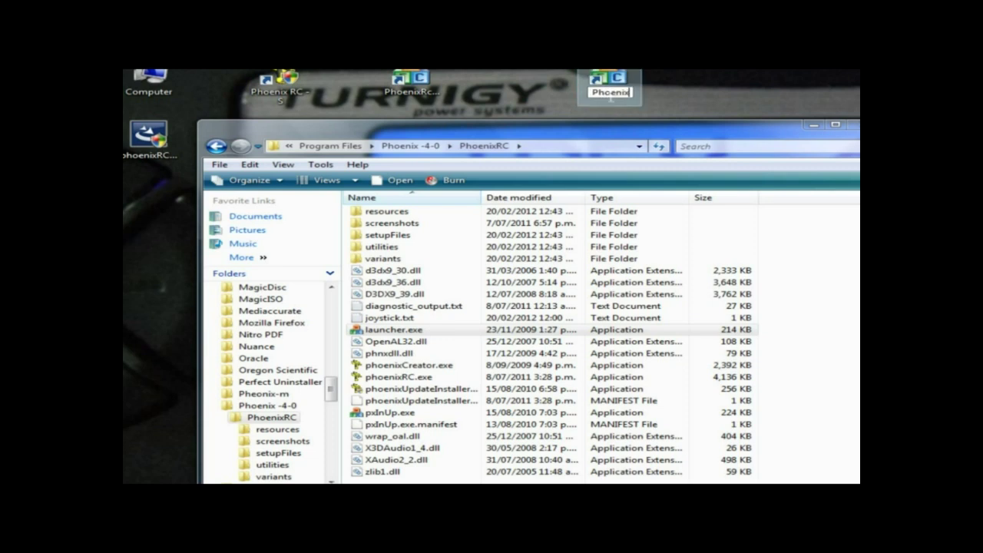
text(RC-4-0)
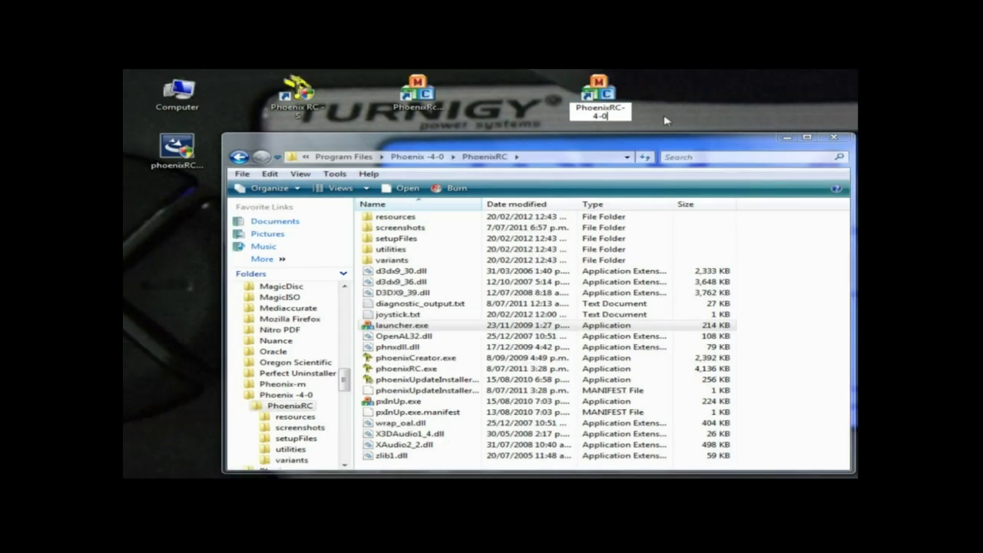
key(Return)
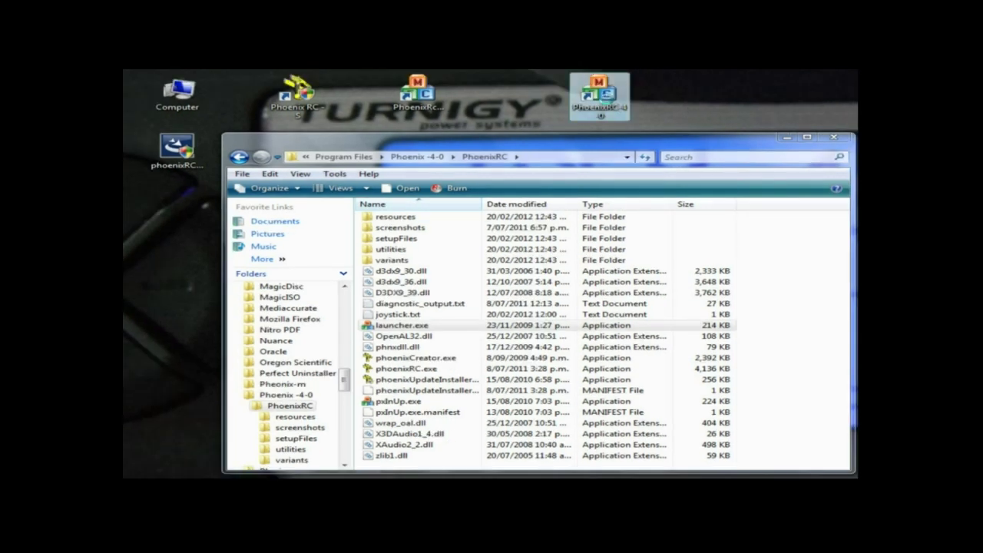
- Open the properties of the PhoenixRC-4-0 desktop shortcut and start browsing for a different icon file
right_click(606, 99)
click(654, 359)
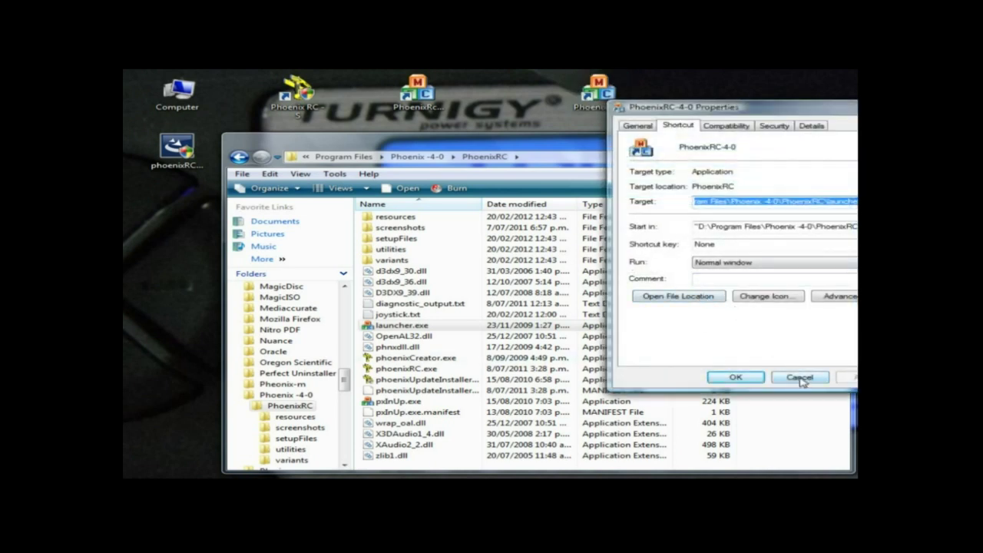
click(766, 296)
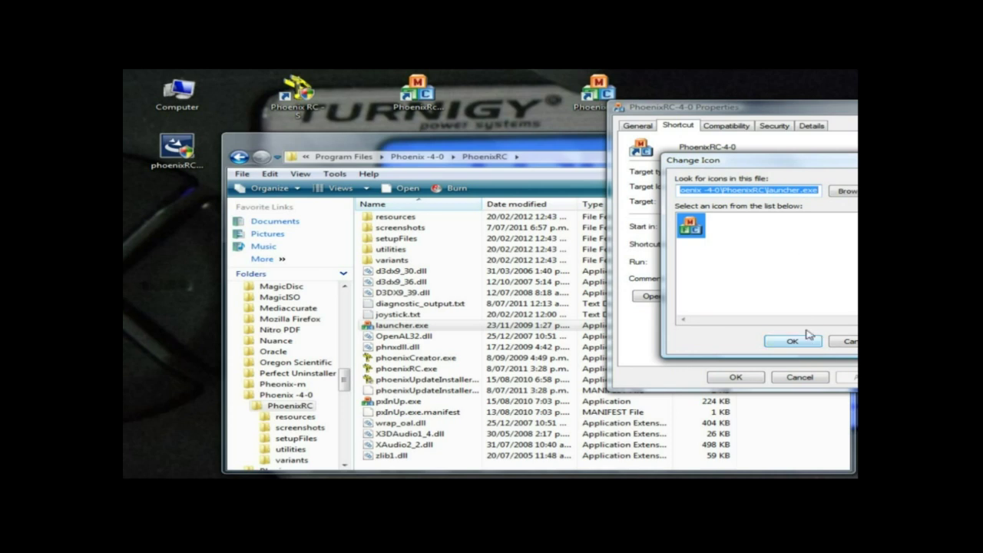
click(846, 190)
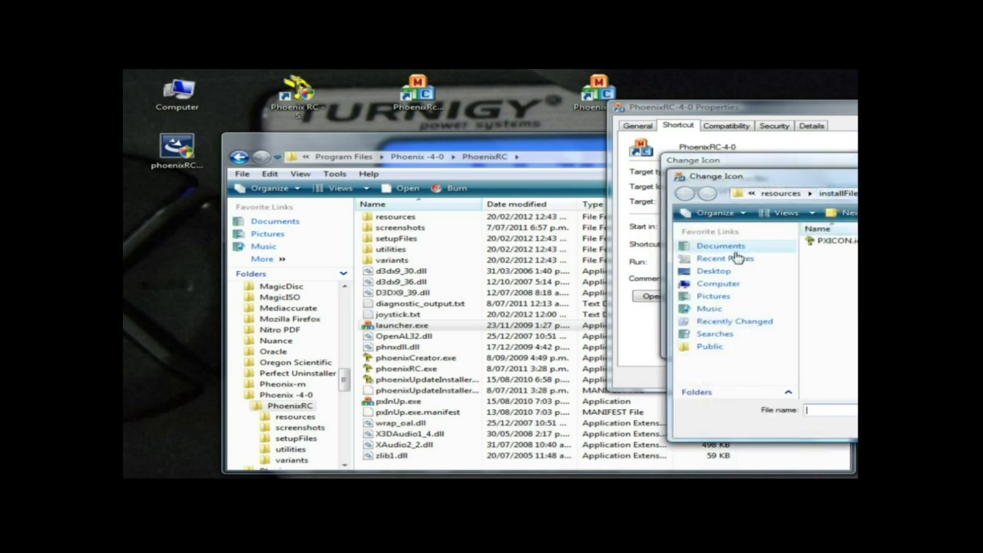
- Set the shortcut's icon to PXICON.ico from the install files folder in C:\Program Files\PhoenixRC\resources and apply the change
click(716, 284)
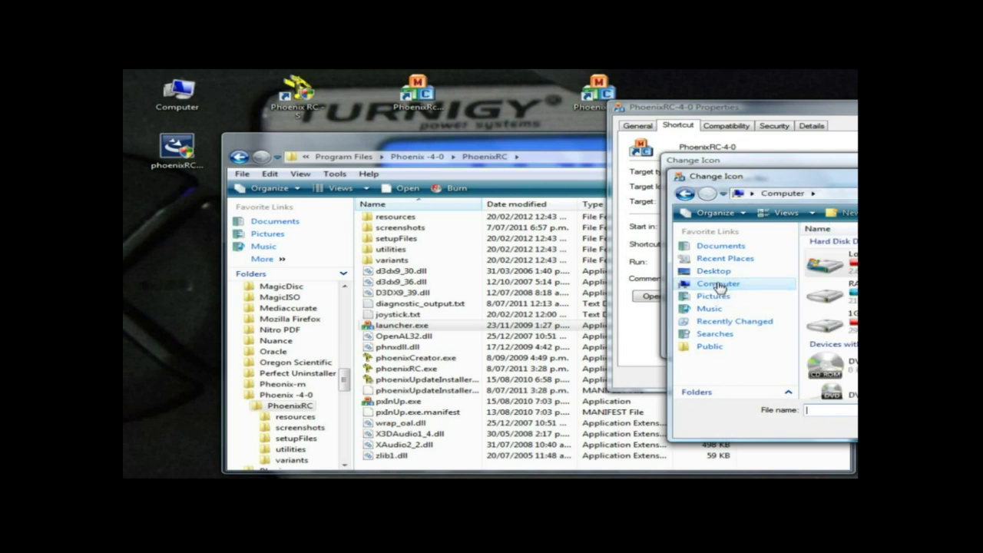
double_click(821, 261)
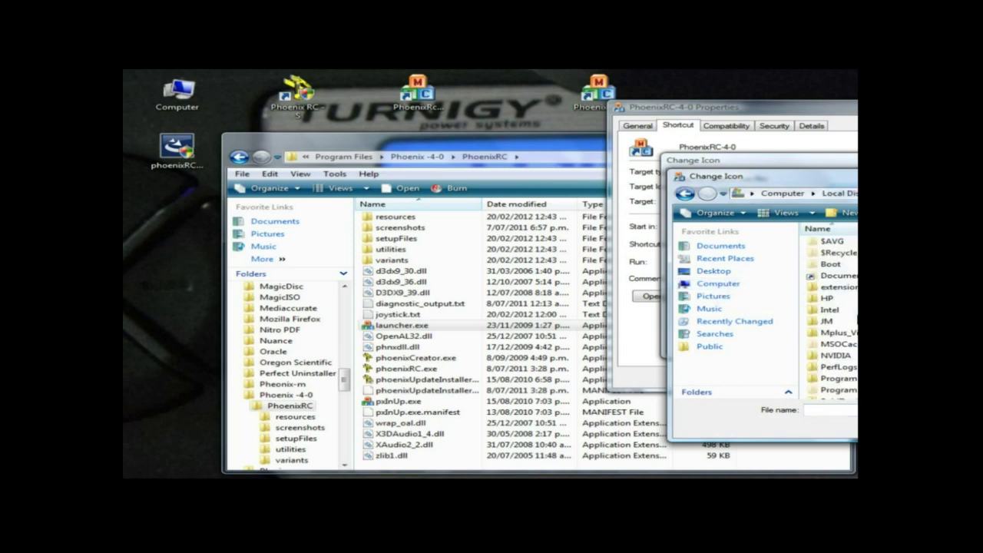
scroll(856, 321, down, 2)
double_click(840, 325)
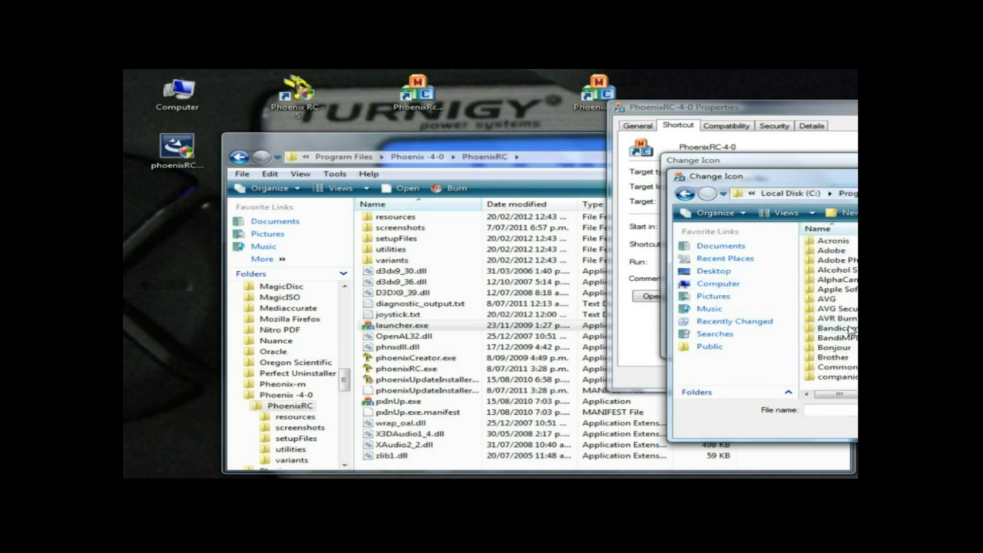
scroll(829, 307, down, 6)
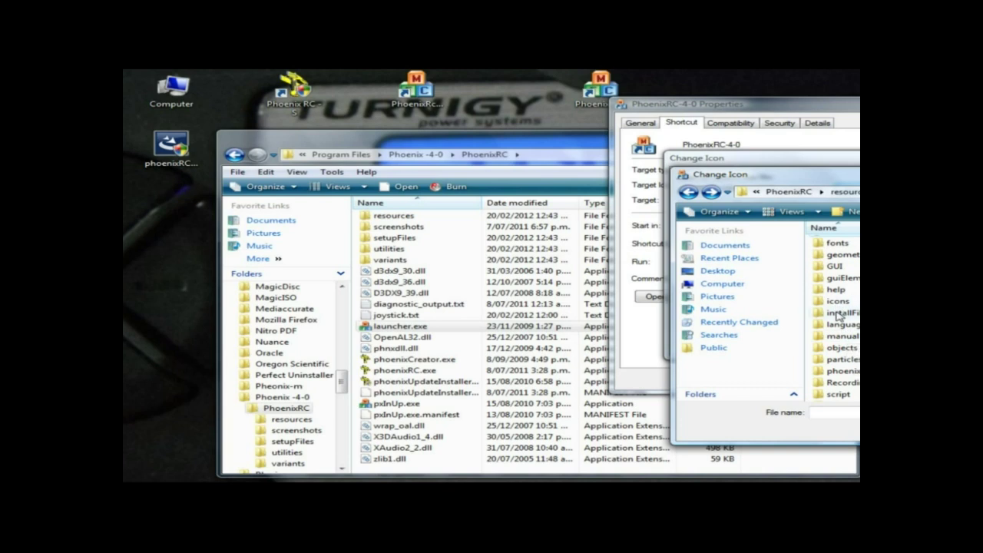
double_click(839, 315)
click(842, 242)
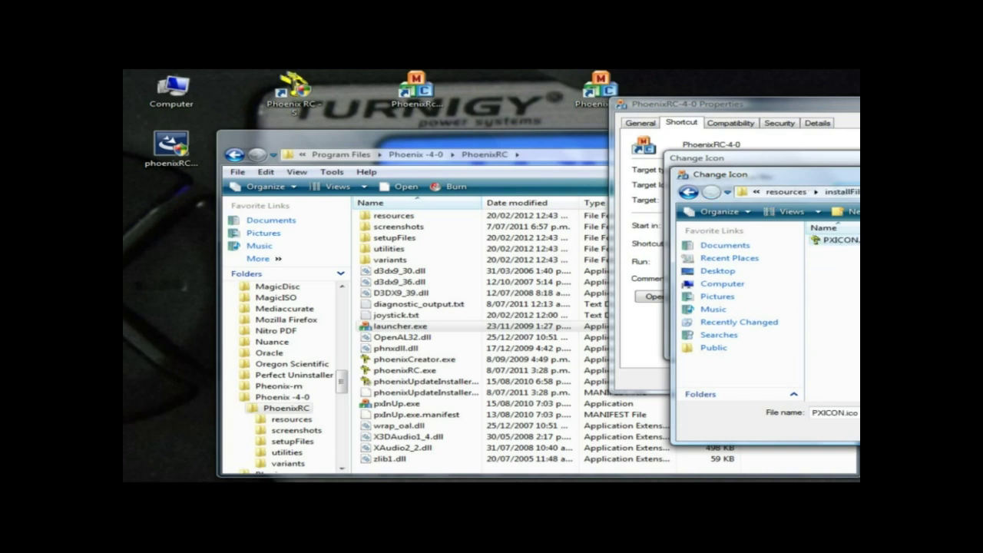
key(Return)
click(782, 350)
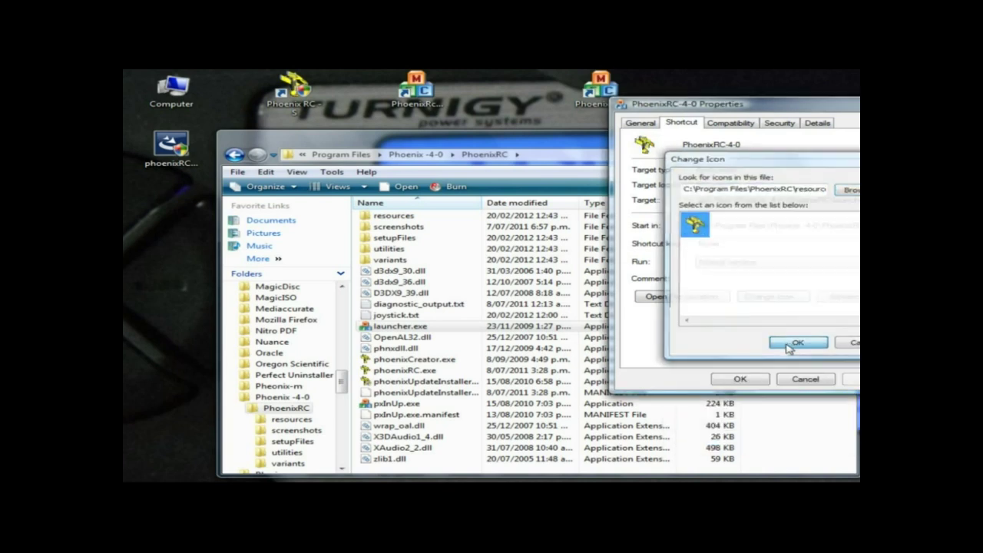
click(749, 385)
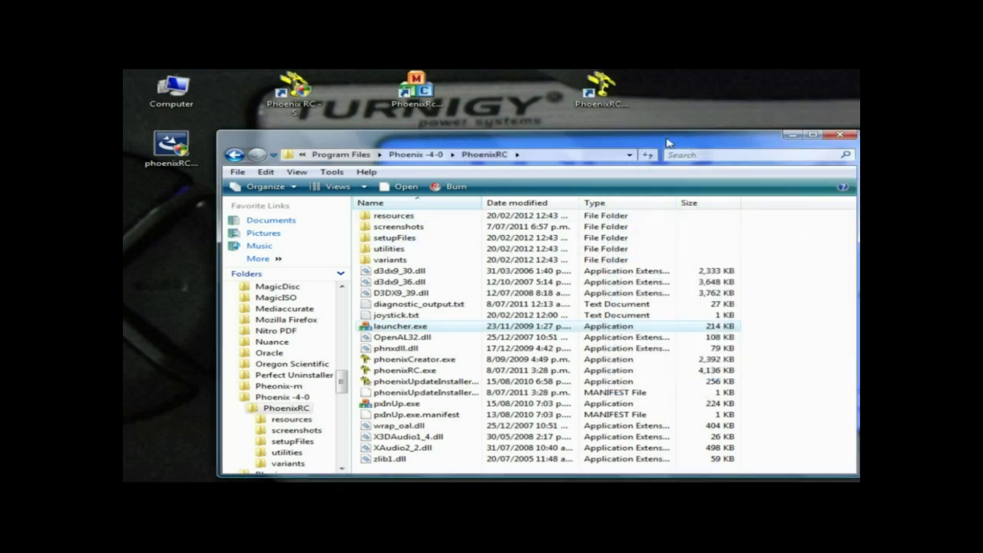
- Rename the PhoenixRC-4-0 desktop shortcut as "4.0 -PhoenixRC" so the version number comes first
click(603, 109)
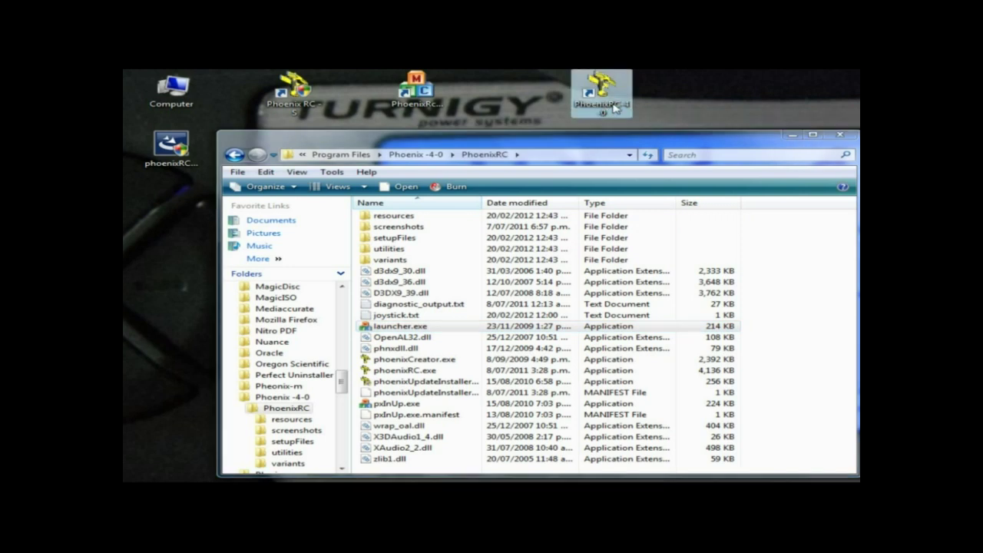
key(F2)
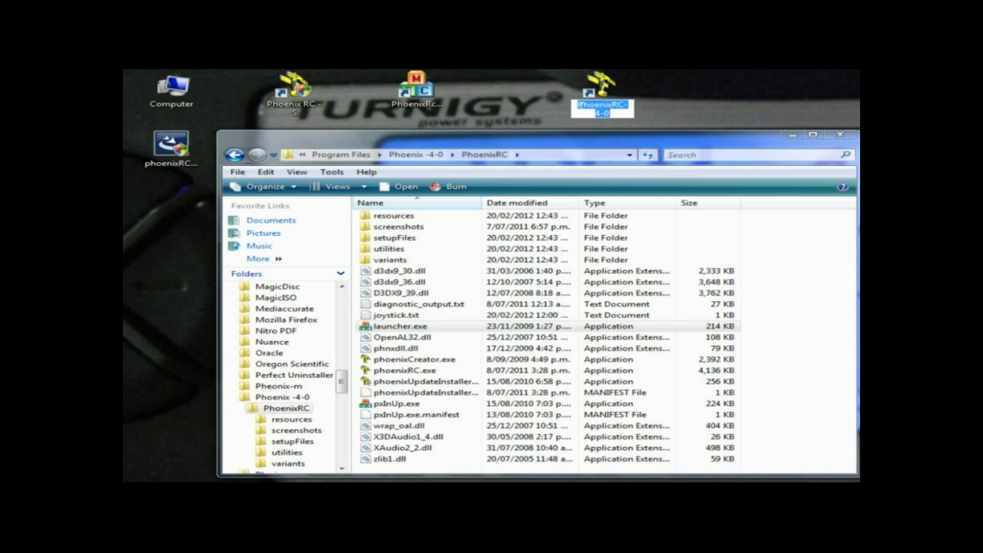
key(Home)
text(4.0)
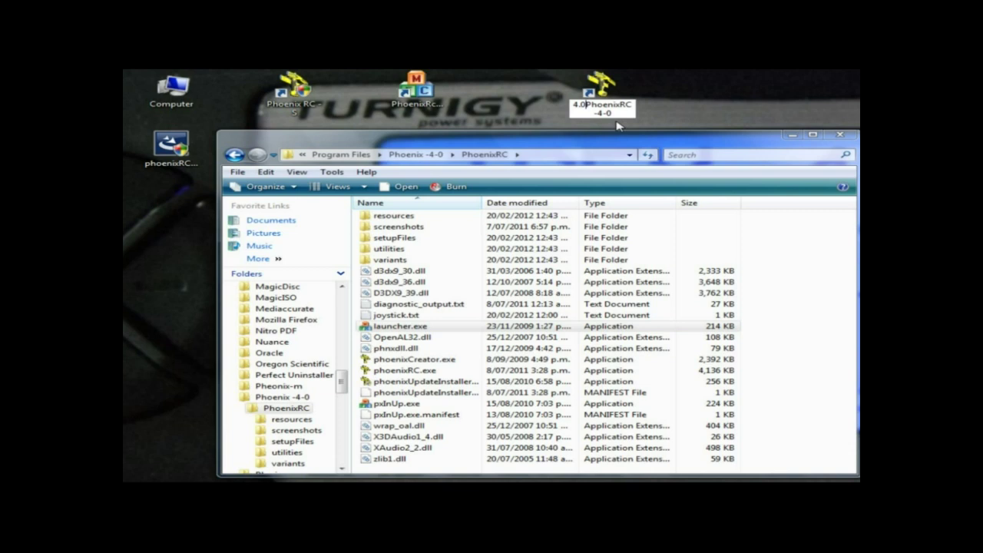
text( -)
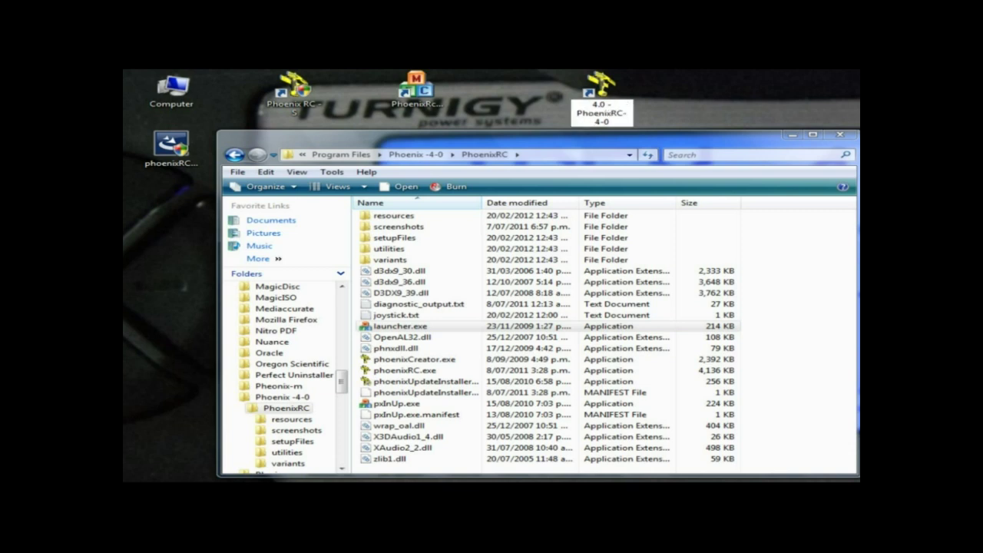
key(BackSpace)
key(BackSpace)
key(BackSpace)
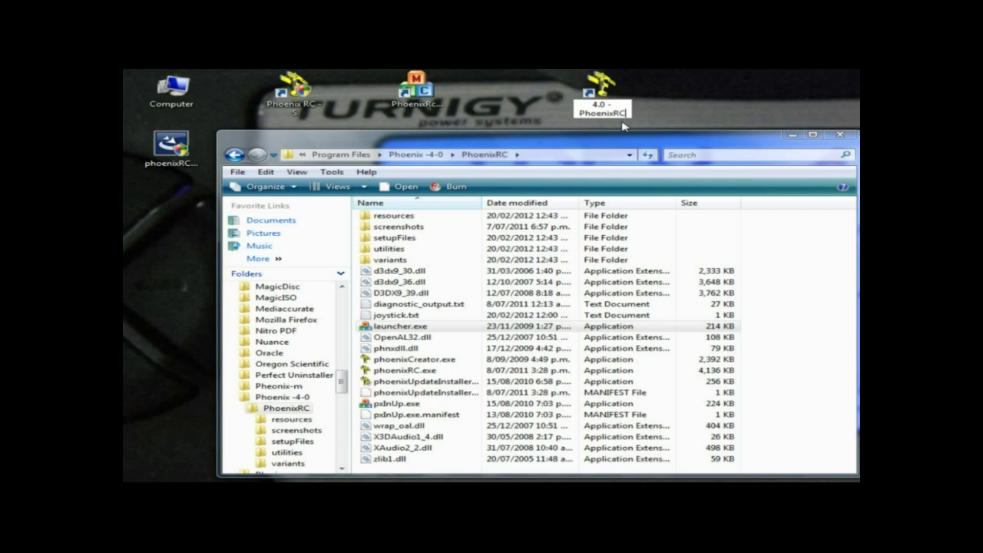
key(Return)
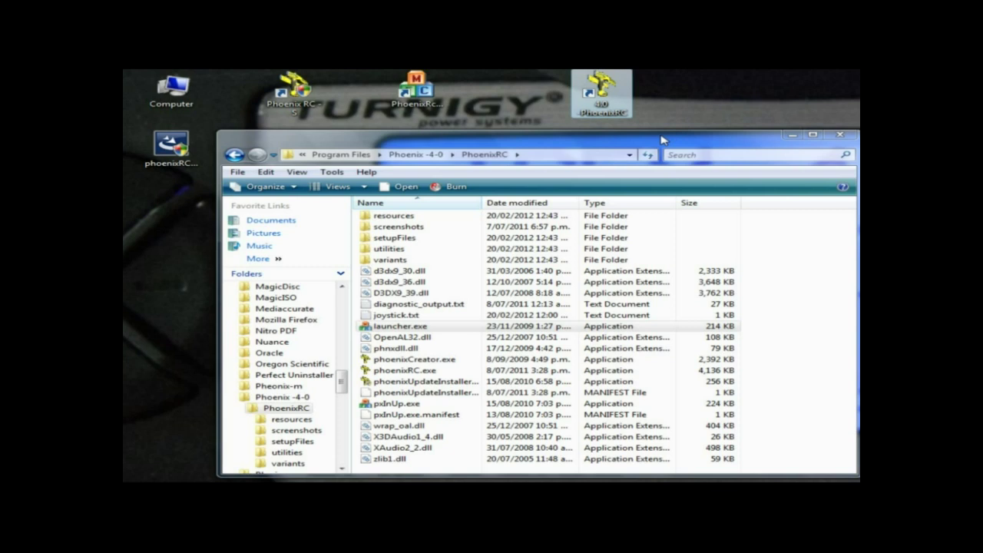
- Run the downloaded Phoenix_v3.0.s_v4.0.d_BETA_update.exe and advance its setup wizard past the readme to the destination folder choice
key(alt+Tab)
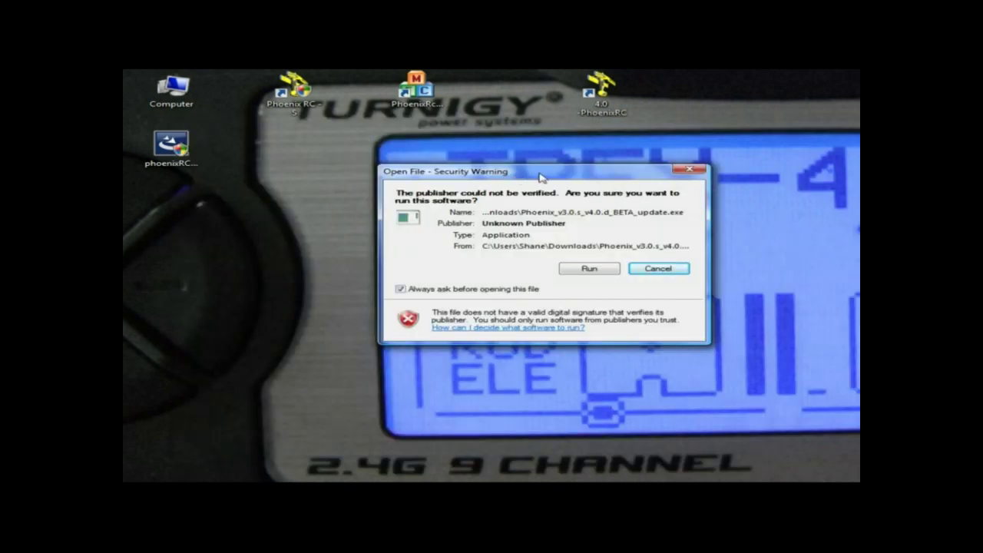
drag(539, 177, 524, 169)
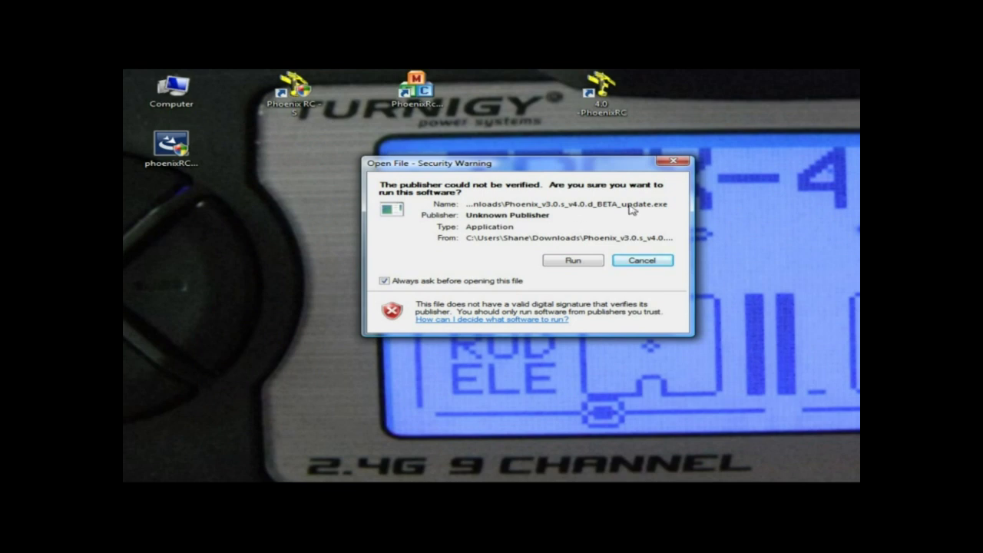
click(570, 263)
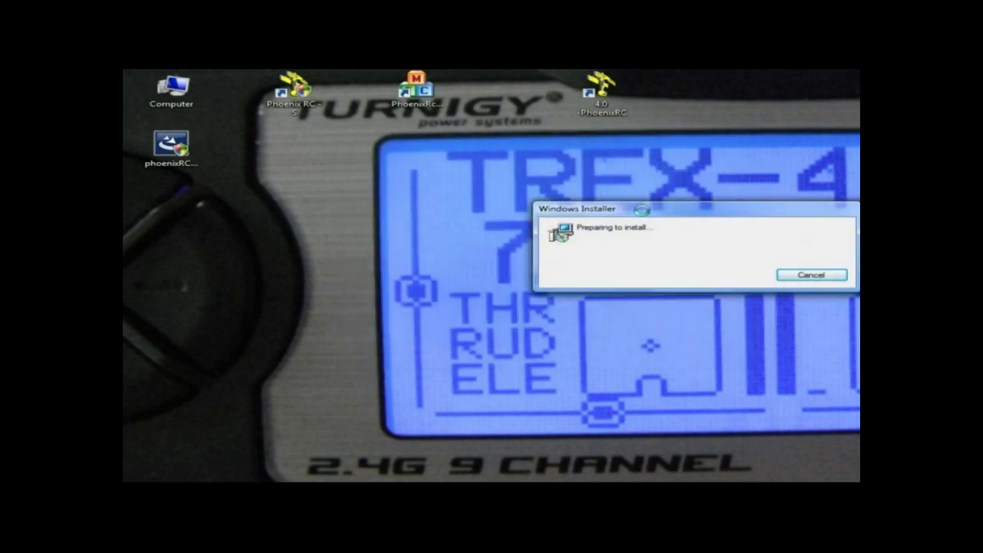
drag(690, 148, 527, 144)
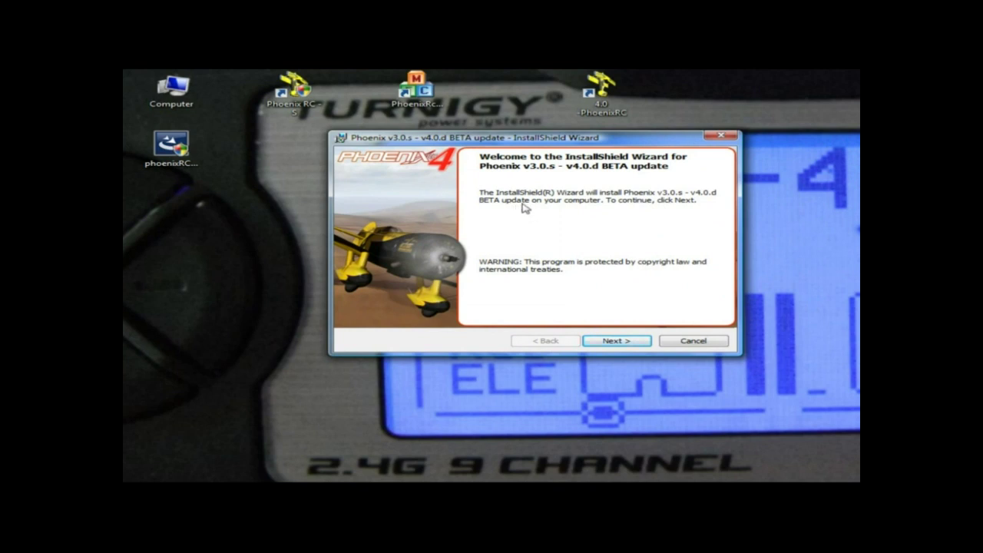
click(625, 341)
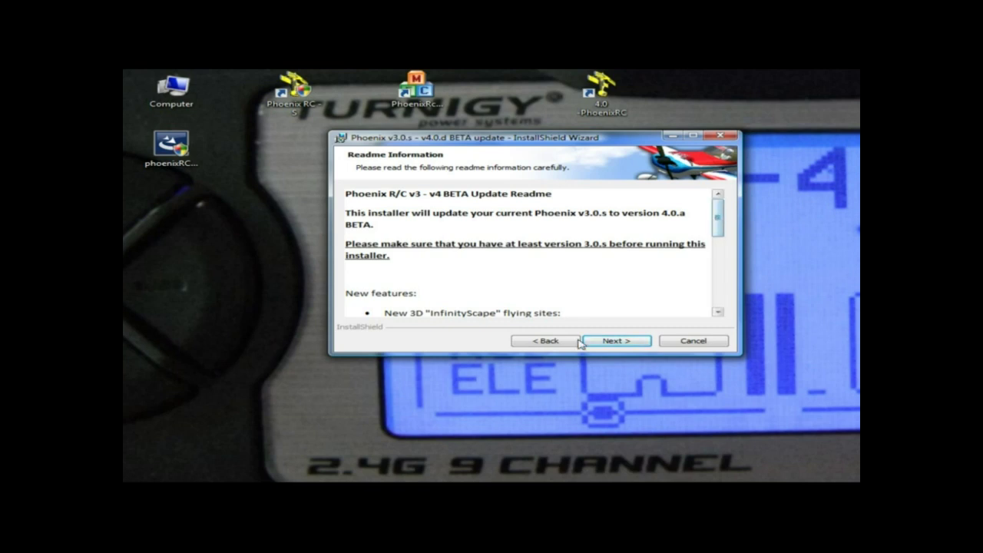
click(622, 344)
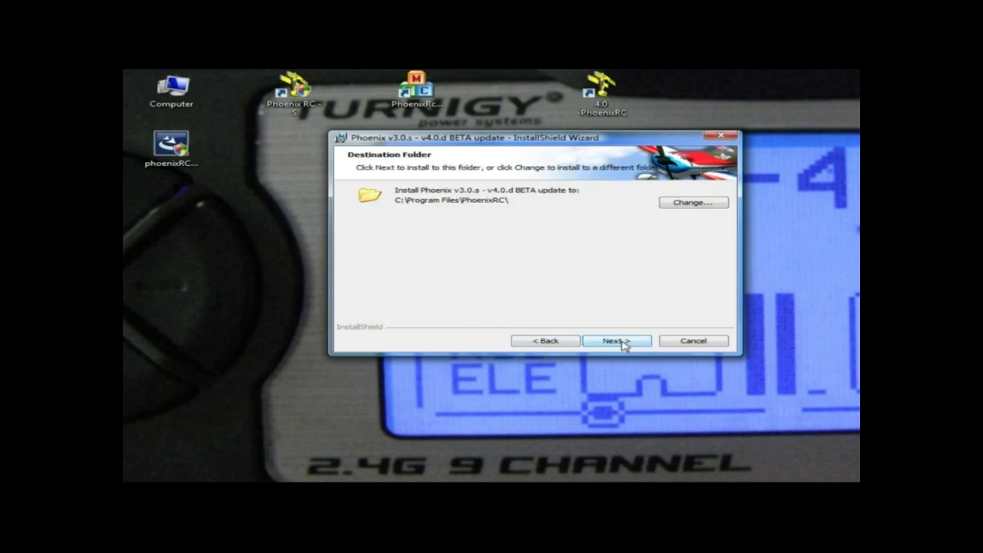
- Change the update's destination folder to D:\Program Files\Phoenix -4-0\PhoenixRC\, copying the path as text from that folder's address
click(679, 202)
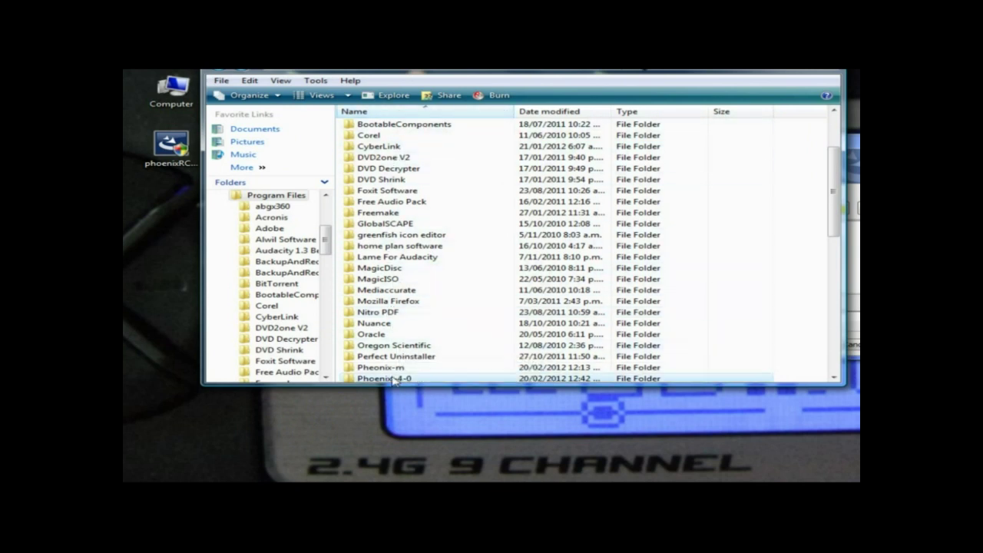
double_click(388, 377)
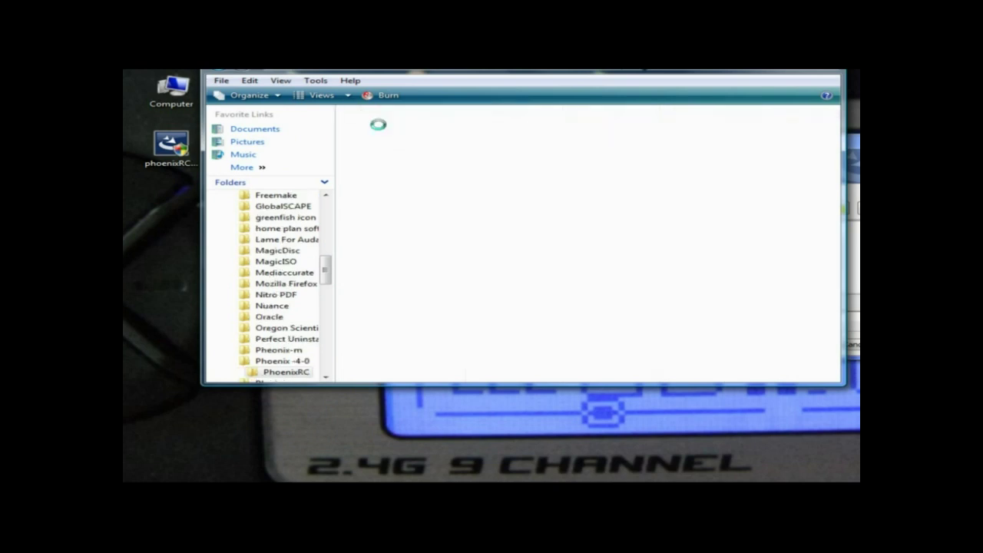
double_click(383, 129)
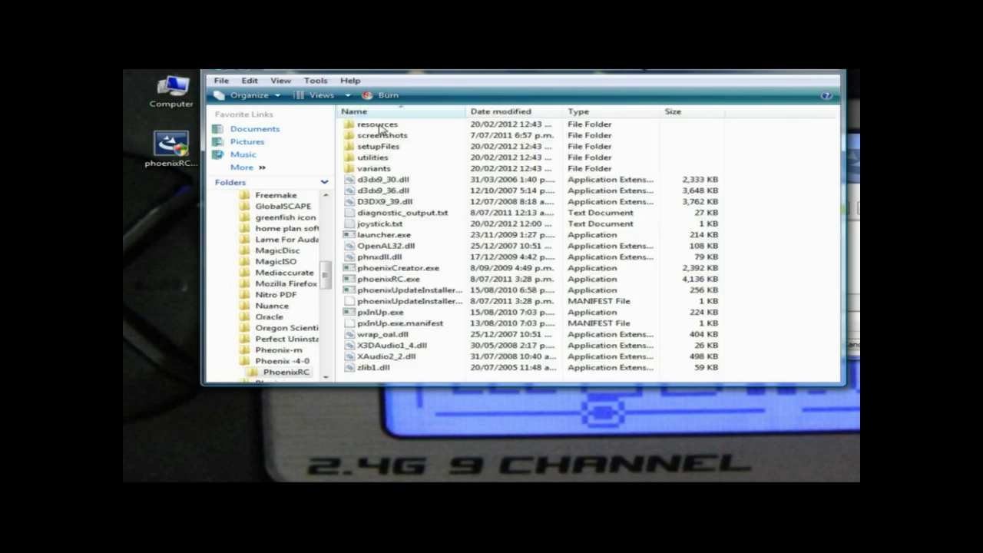
right_click(522, 69)
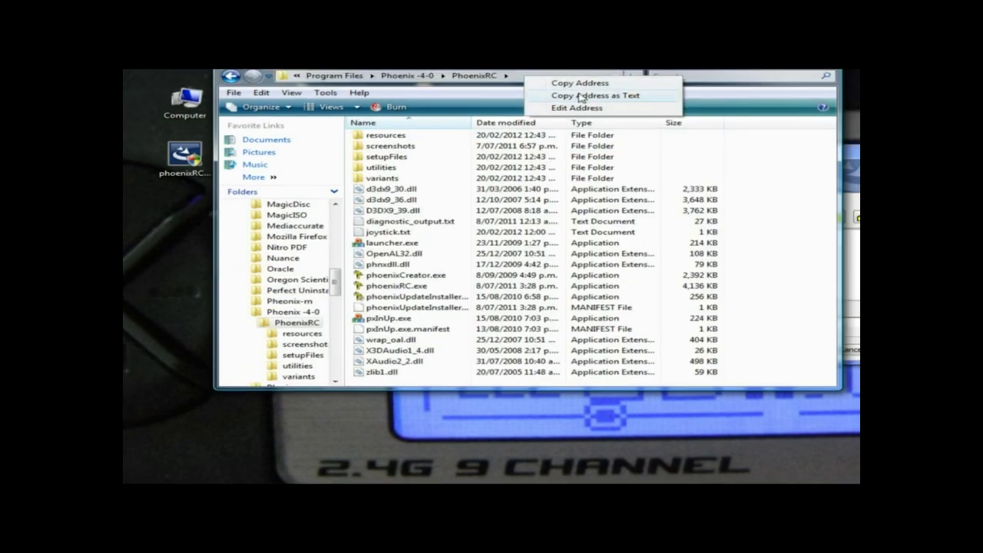
click(585, 97)
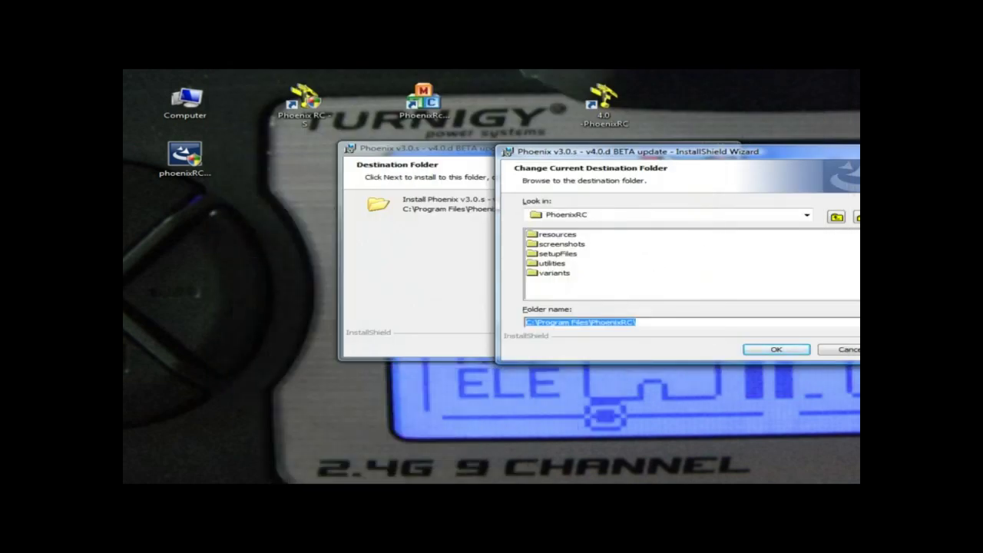
key(ctrl+v)
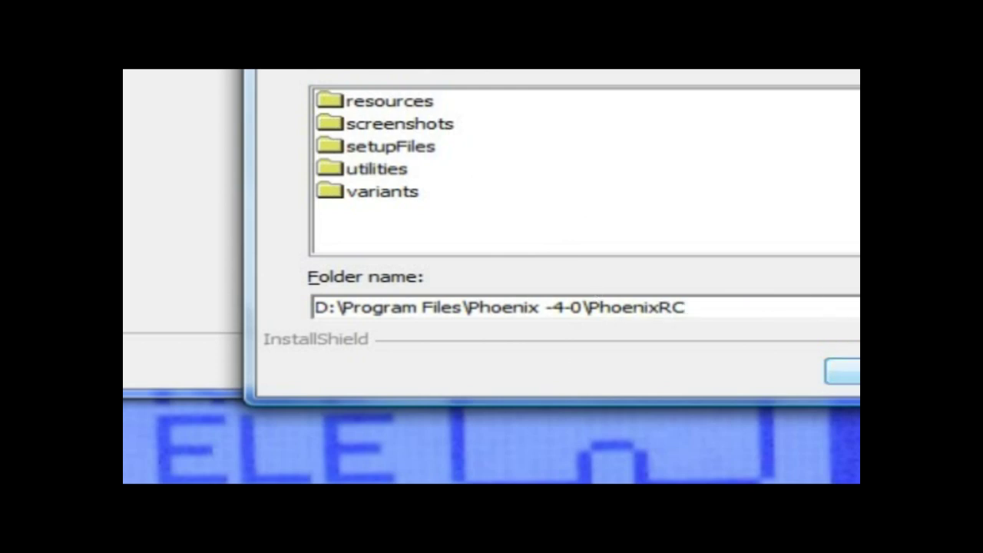
text(\)
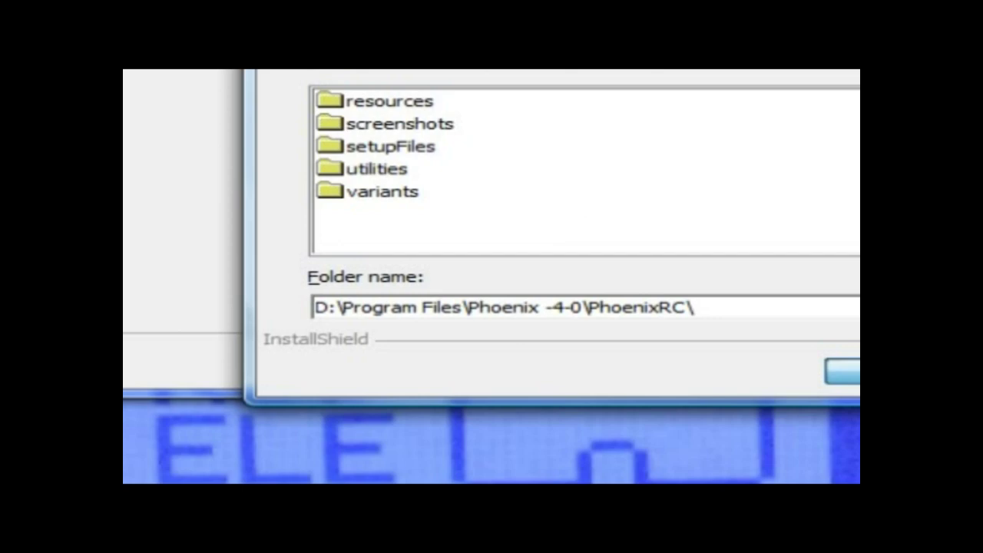
key(Return)
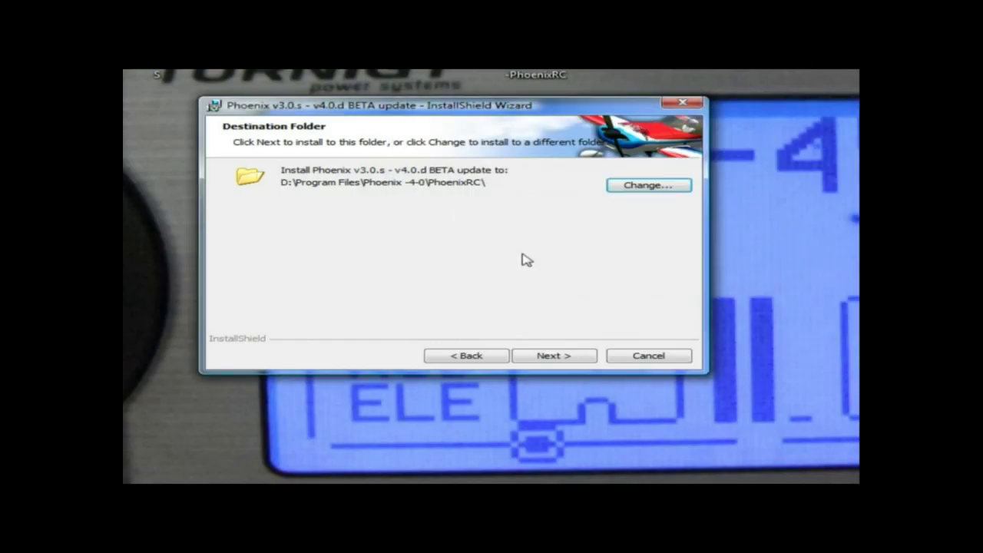
- Recheck the destination folder, install the Phoenix v3.0.s - v4.0.d BETA update and finish the wizard
click(559, 362)
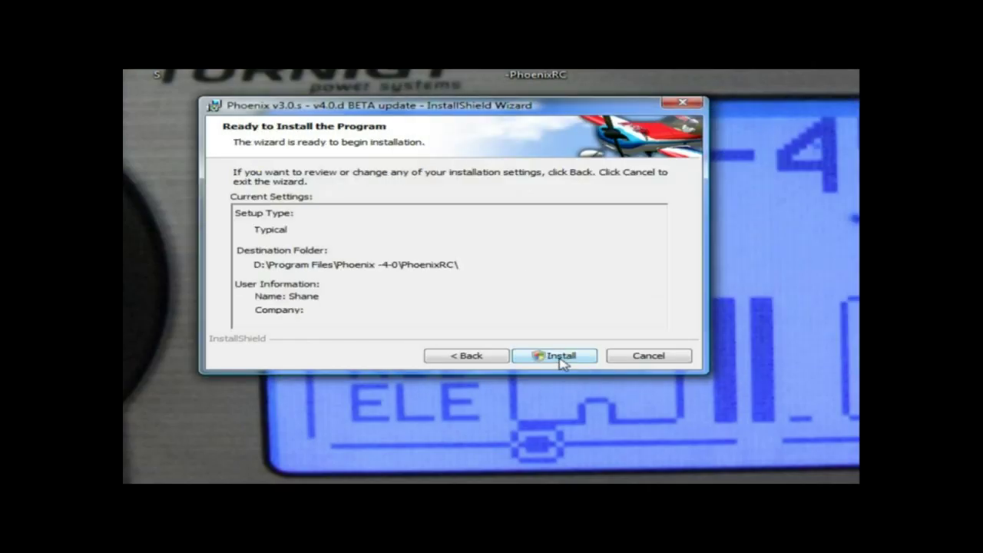
click(479, 357)
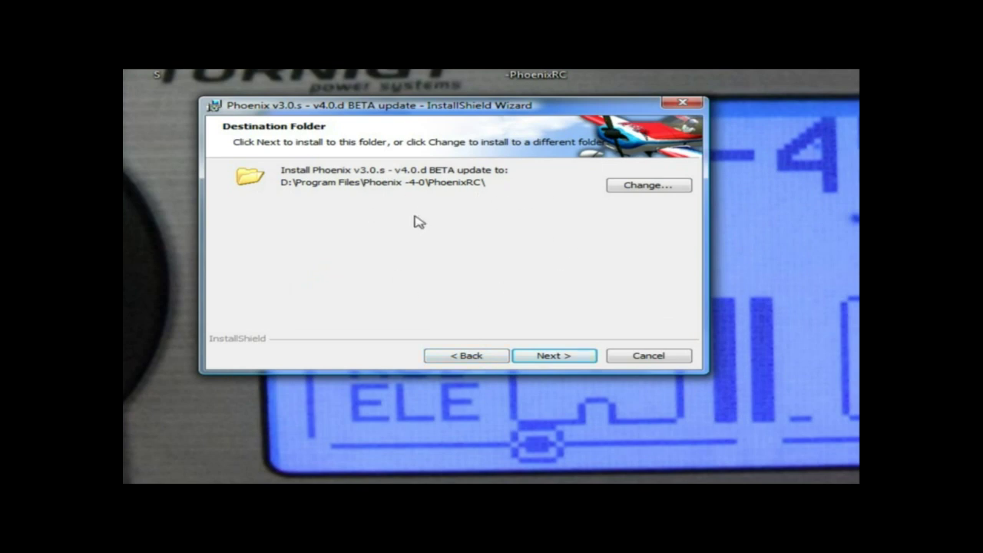
click(558, 361)
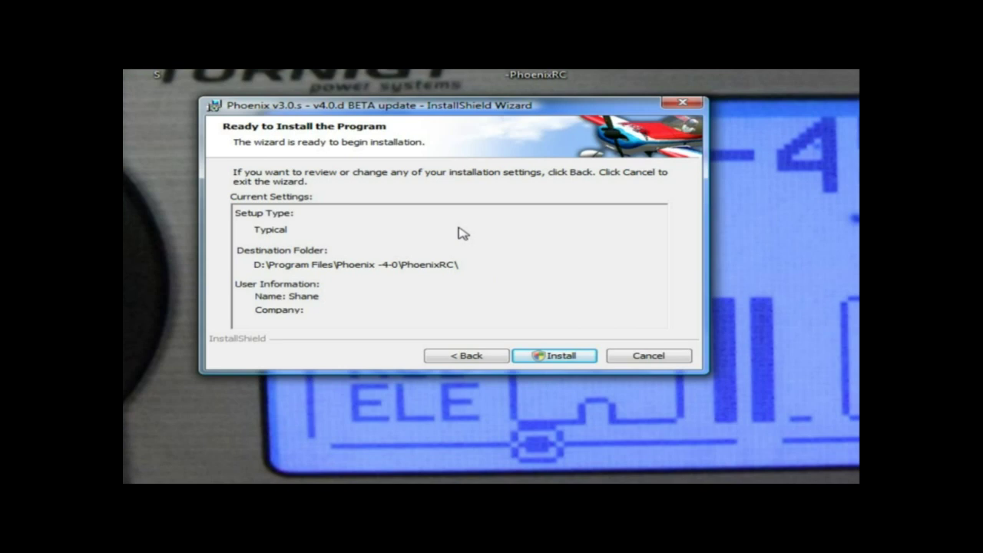
click(550, 358)
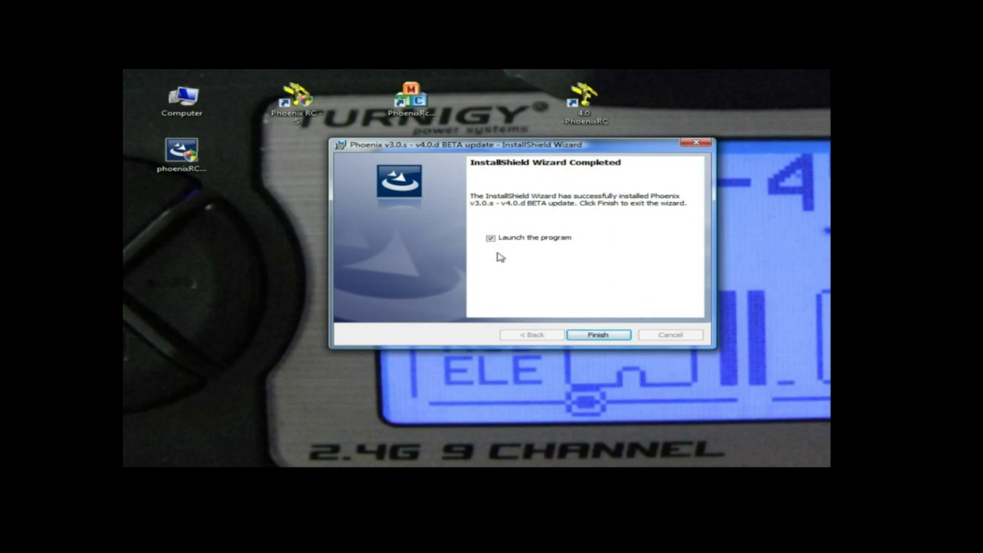
click(597, 334)
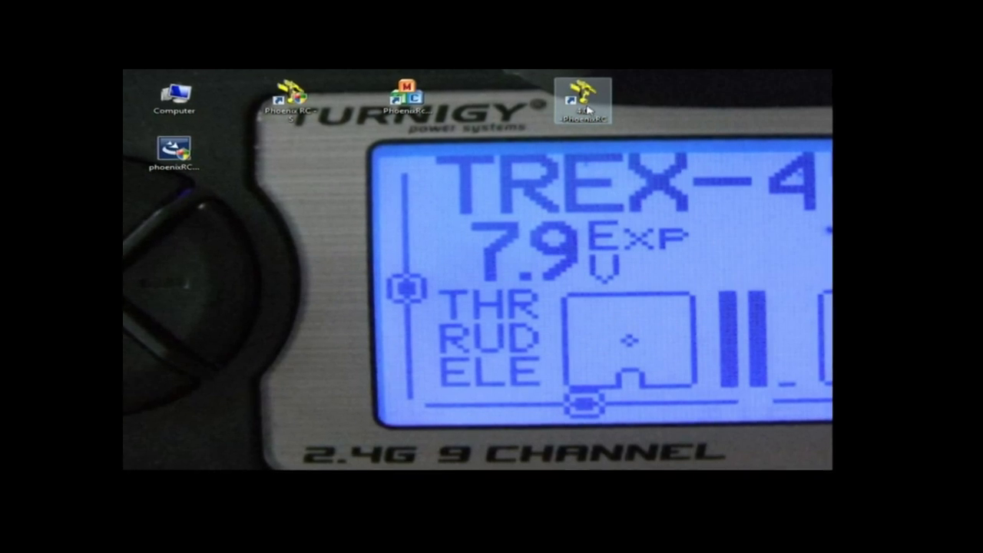
- Launch the simulator from the "4.0 -PhoenixRC" desktop shortcut and continue past the BETA notice
double_click(588, 110)
click(547, 278)
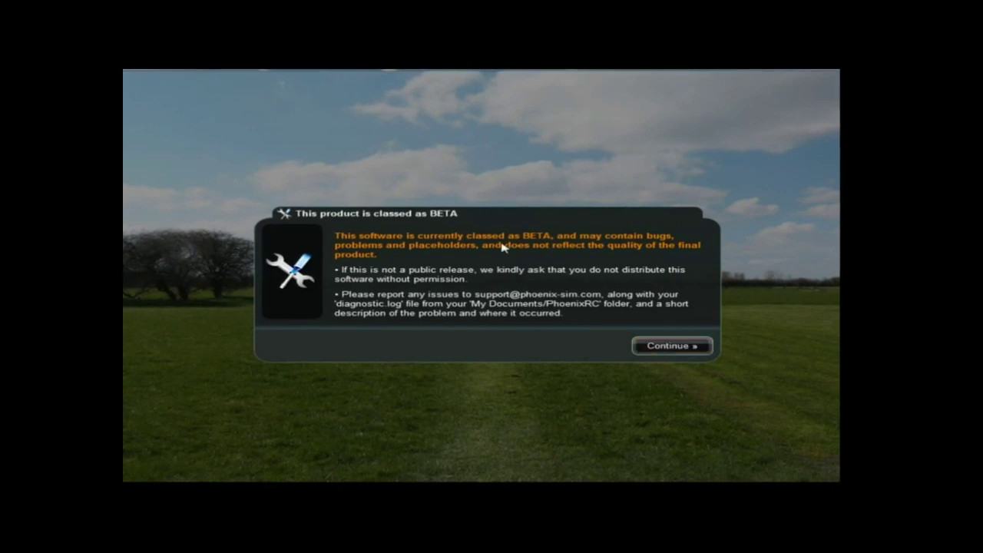
click(668, 346)
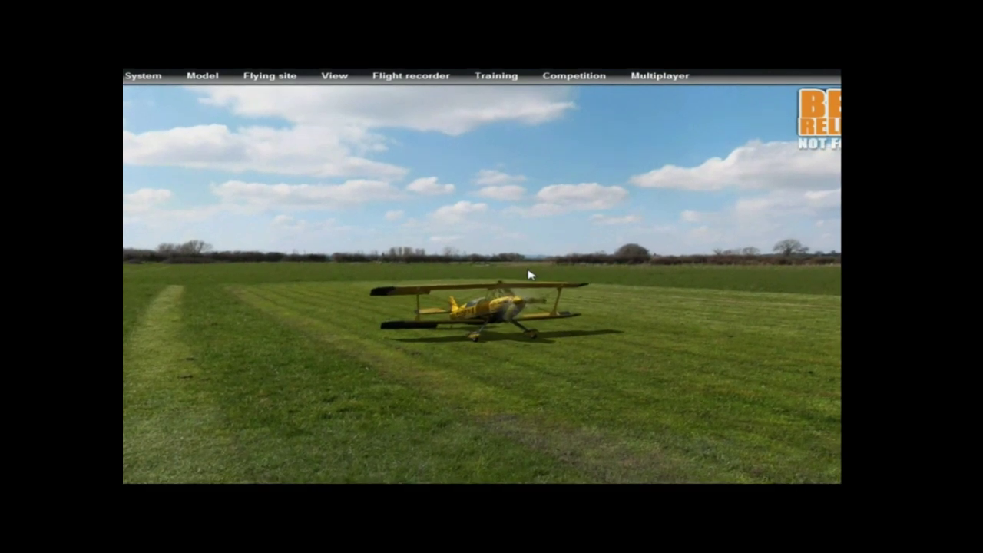
- Check the saved custom control profiles in the simulator's Your controls dialog, then close it without changes
click(136, 74)
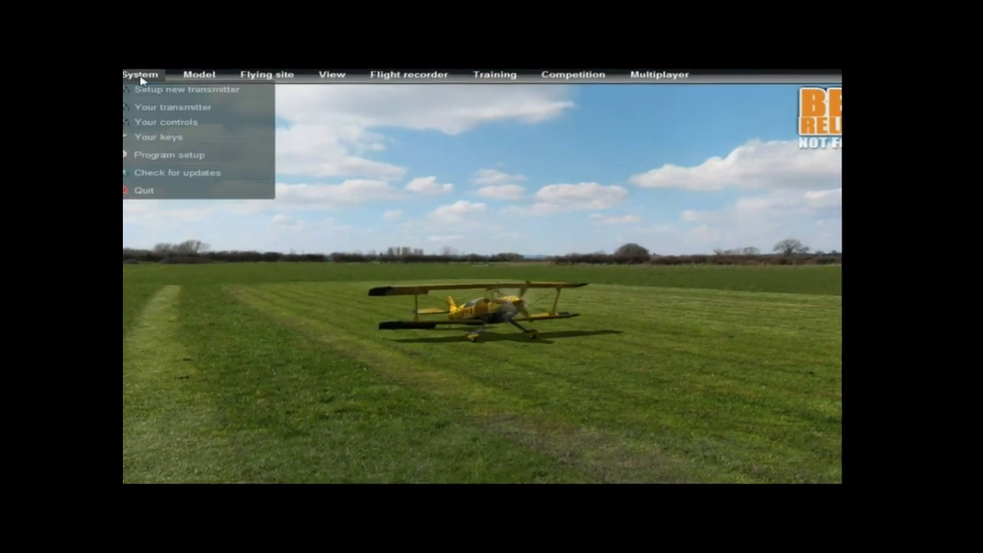
click(175, 120)
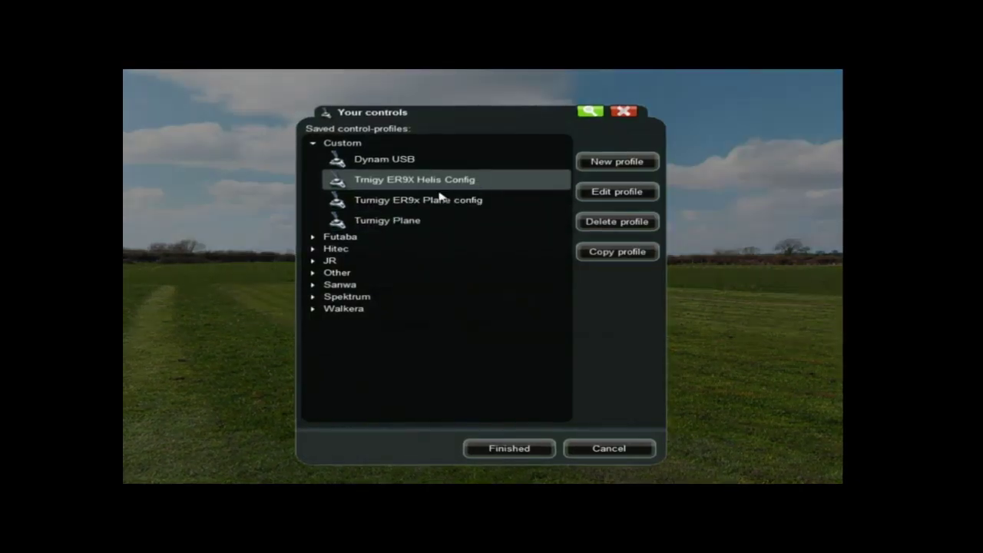
click(624, 111)
- Exit the simulator, ignoring the transmitter switch-off reminder, and close the SimEmu joystick dialog
key(Escape)
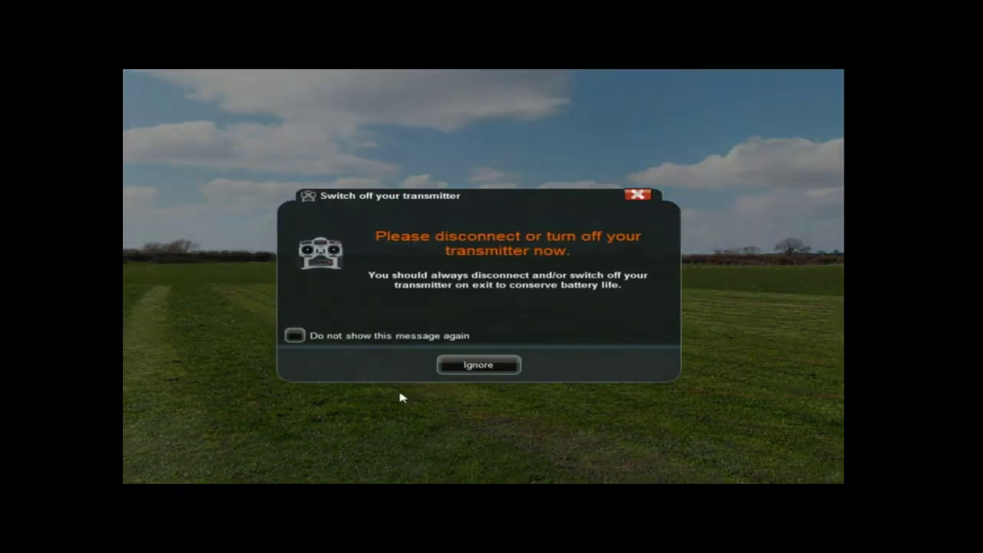
click(478, 366)
click(565, 334)
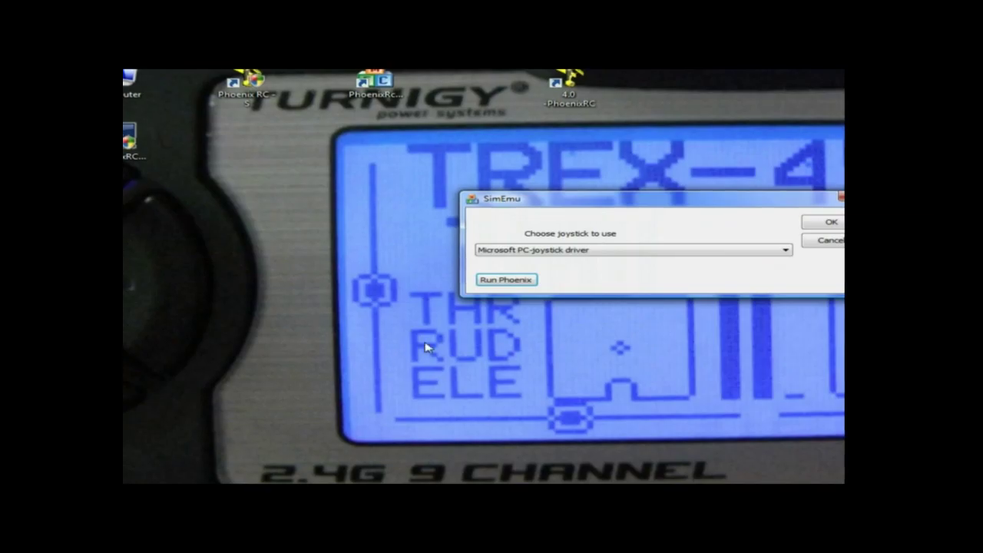
click(830, 221)
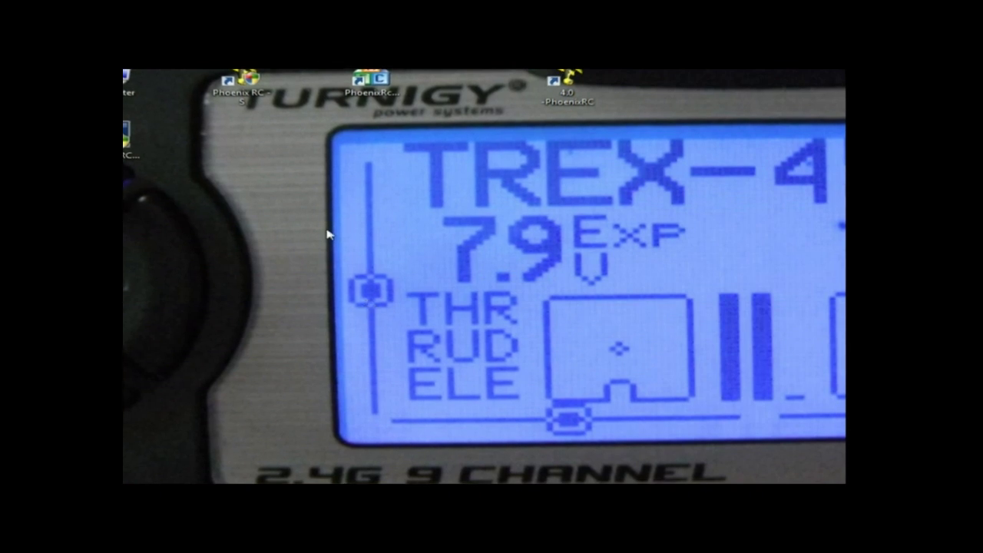
- Browse to the Custom folder under Documents\PhoenixRC\Settings\mappingProfiles to view the saved controller profile files
double_click(145, 86)
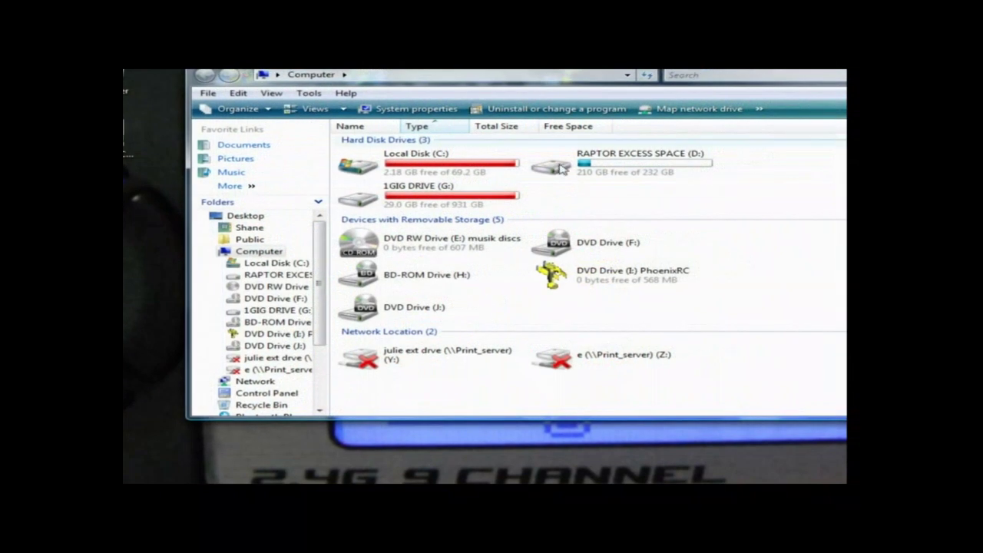
click(227, 147)
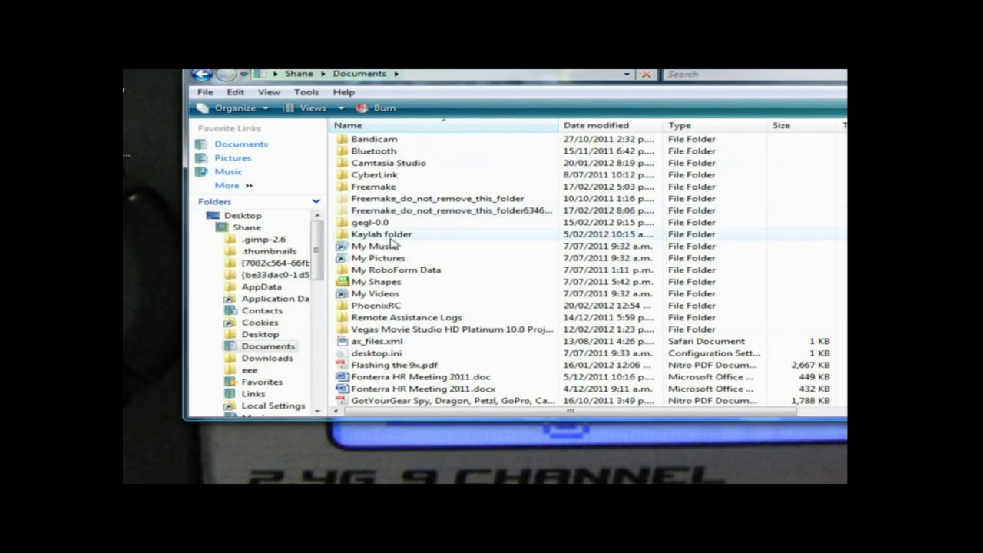
double_click(380, 305)
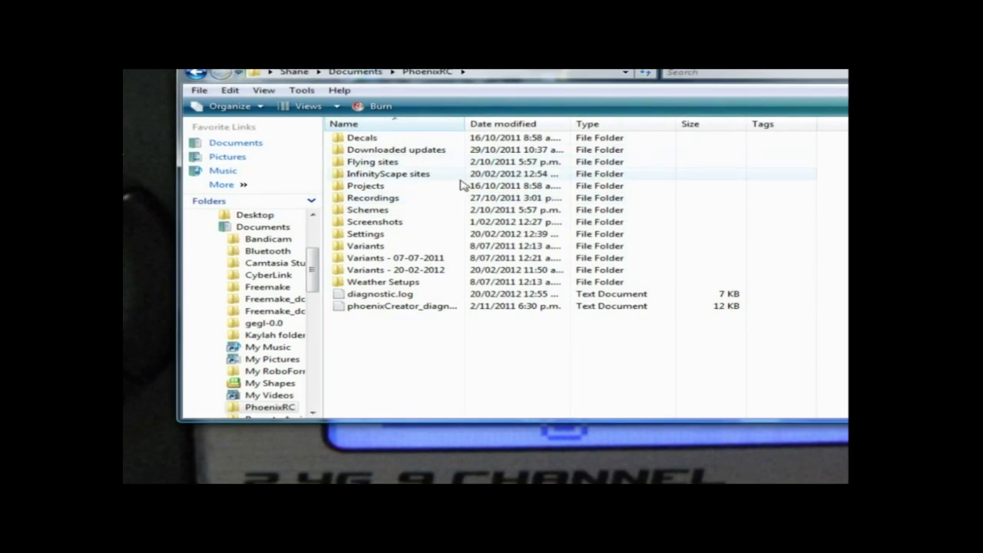
double_click(366, 234)
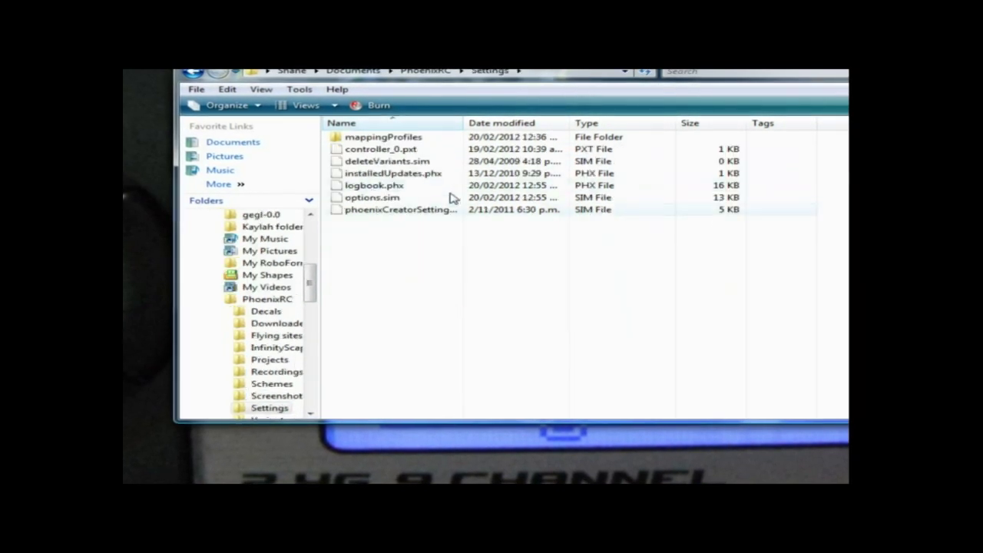
double_click(377, 136)
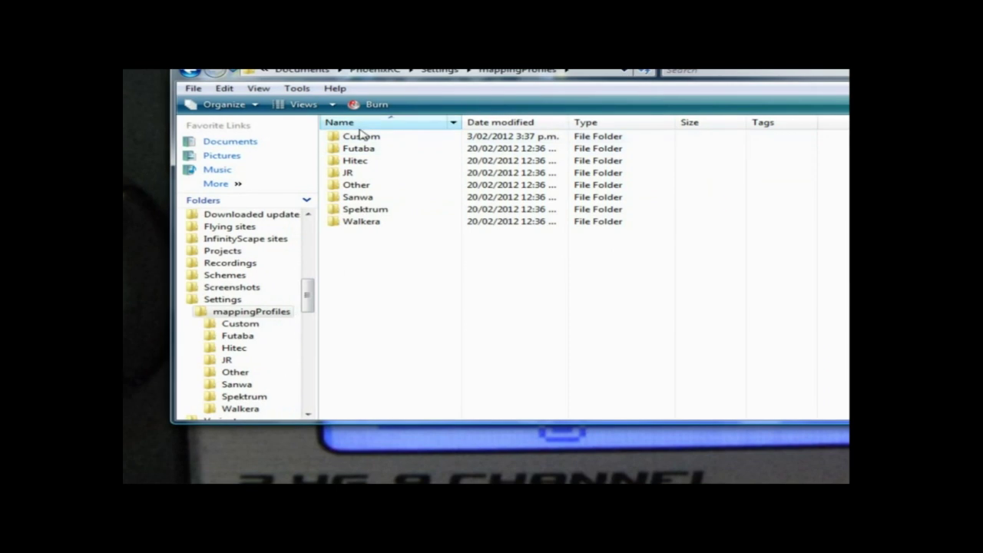
double_click(365, 137)
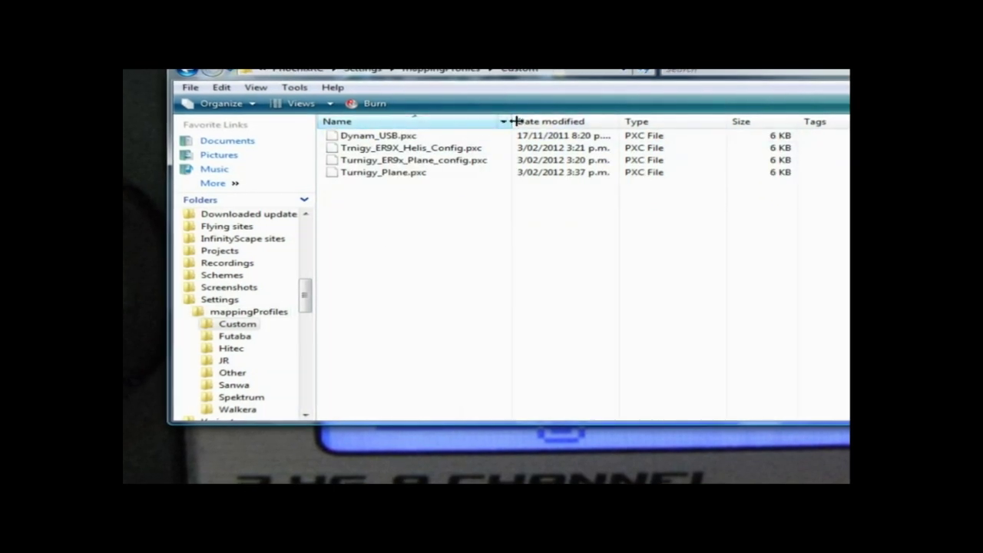
- Return to the Documents\PhoenixRC folder and open its Variants - 20-02-2012 folder
click(183, 73)
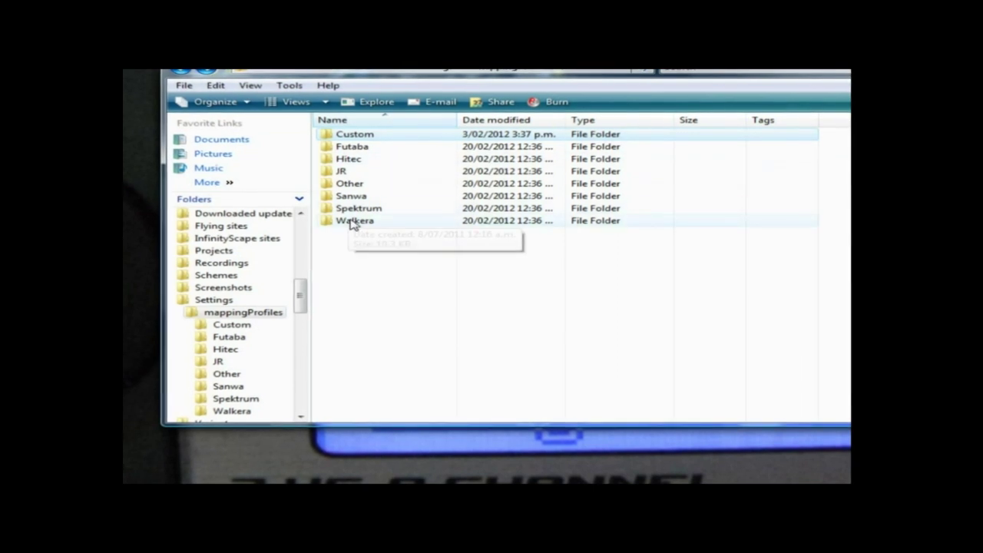
click(184, 72)
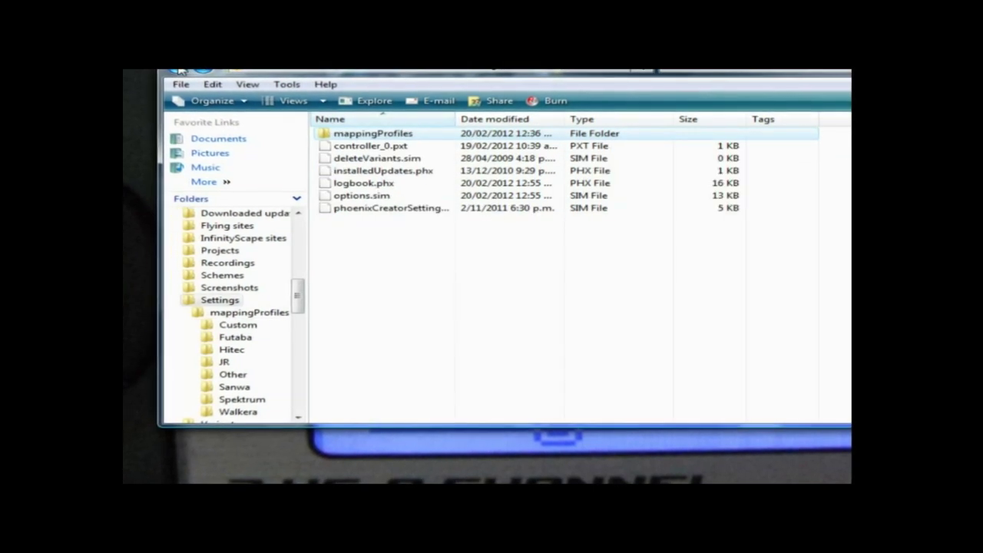
click(201, 71)
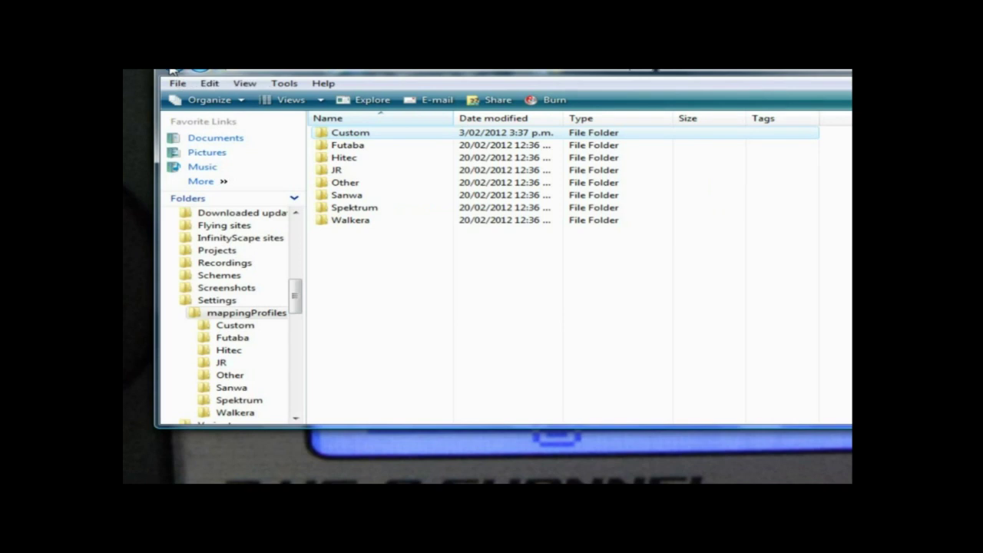
click(176, 70)
click(176, 70)
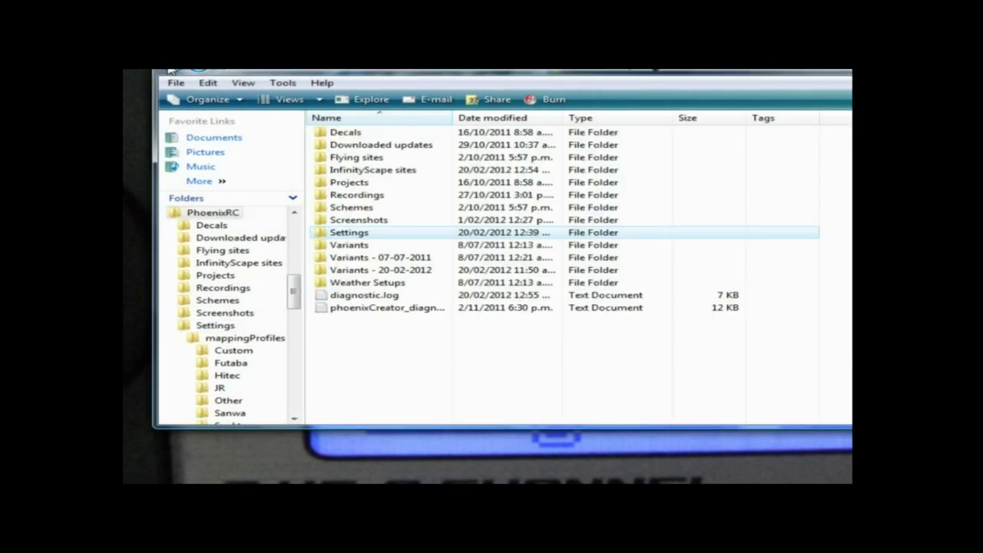
double_click(351, 270)
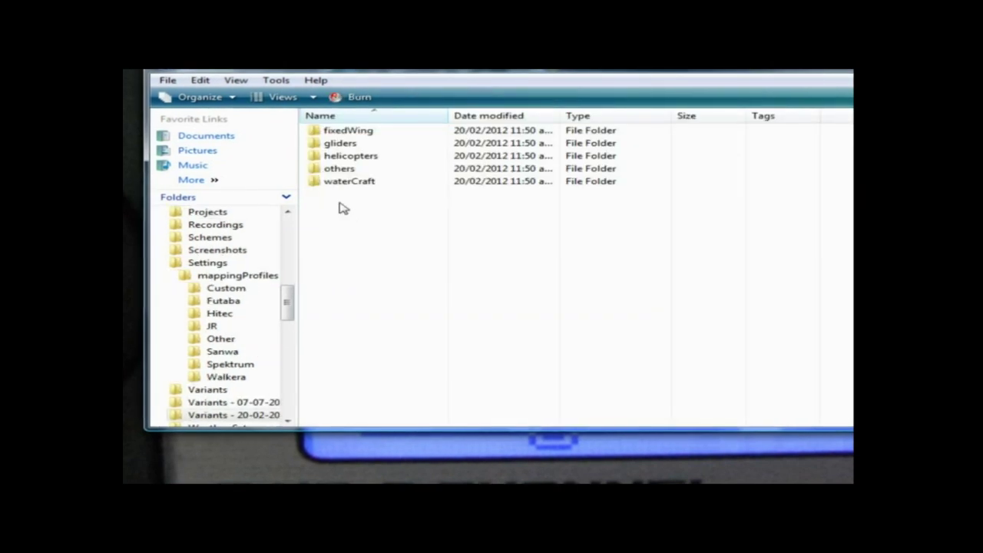
- Look through the waterCraft, helicopters and gliders folders for saved model variants, returning to Variants - 20-02-2012 each time
double_click(347, 181)
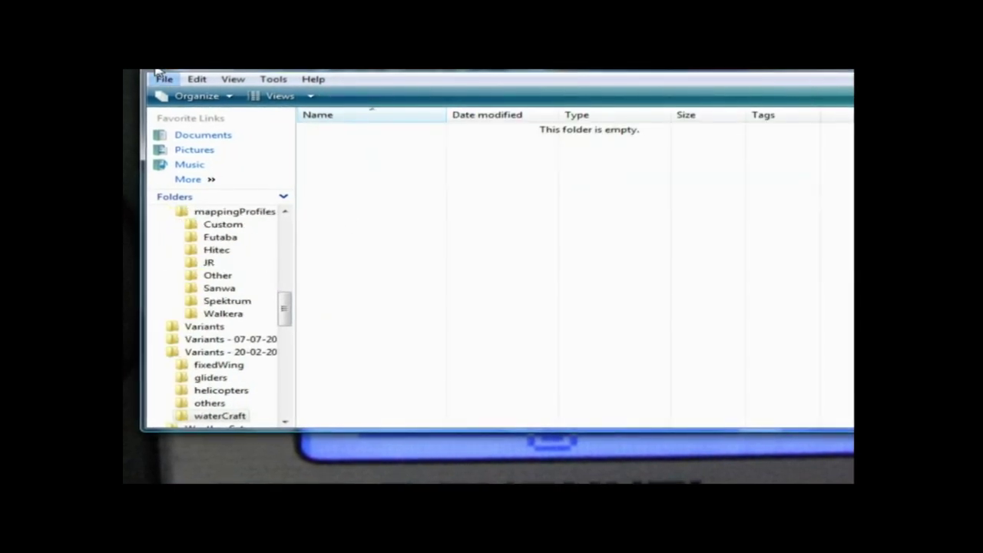
key(BackSpace)
double_click(343, 162)
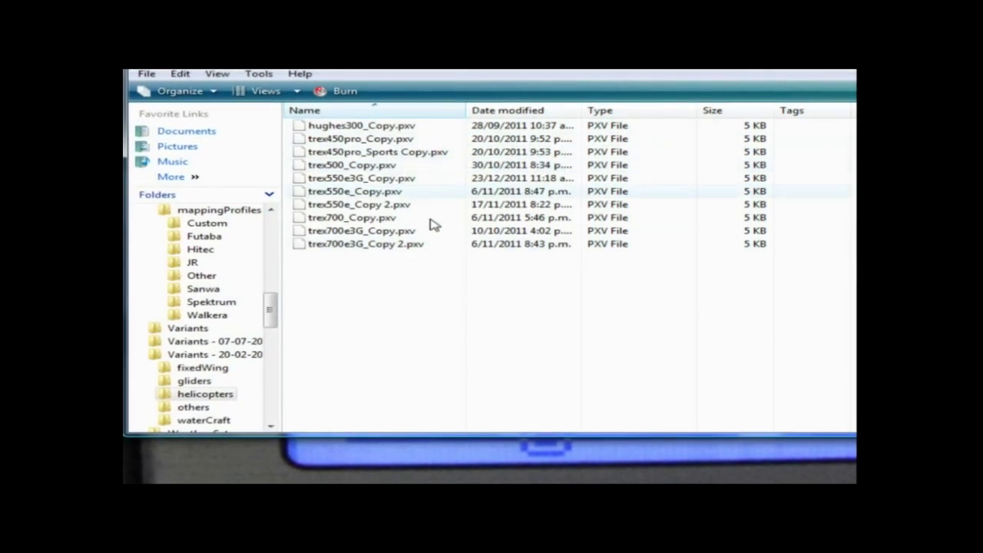
key(BackSpace)
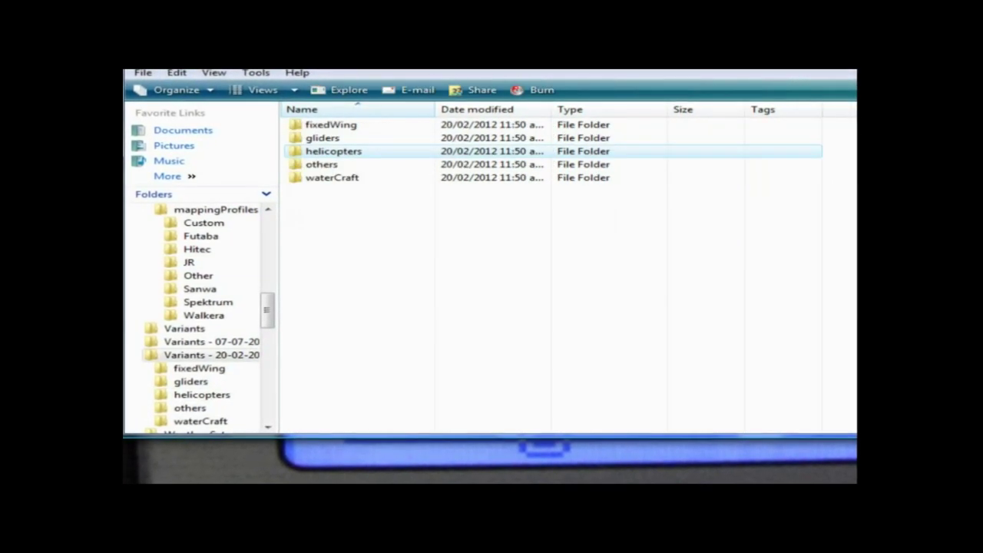
double_click(304, 137)
key(BackSpace)
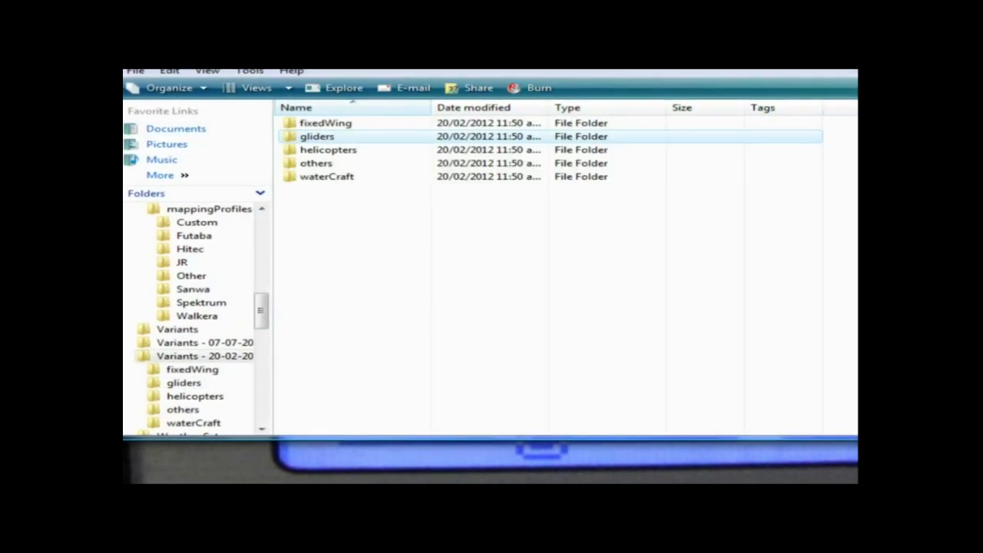